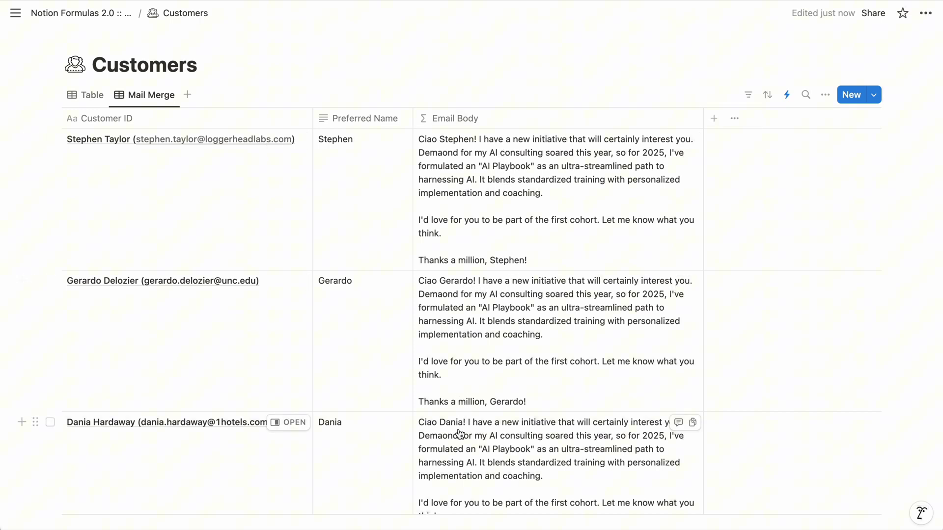
- Switch the Customers database to its table view and scroll right to the Customer ID column
left_click(96, 96)
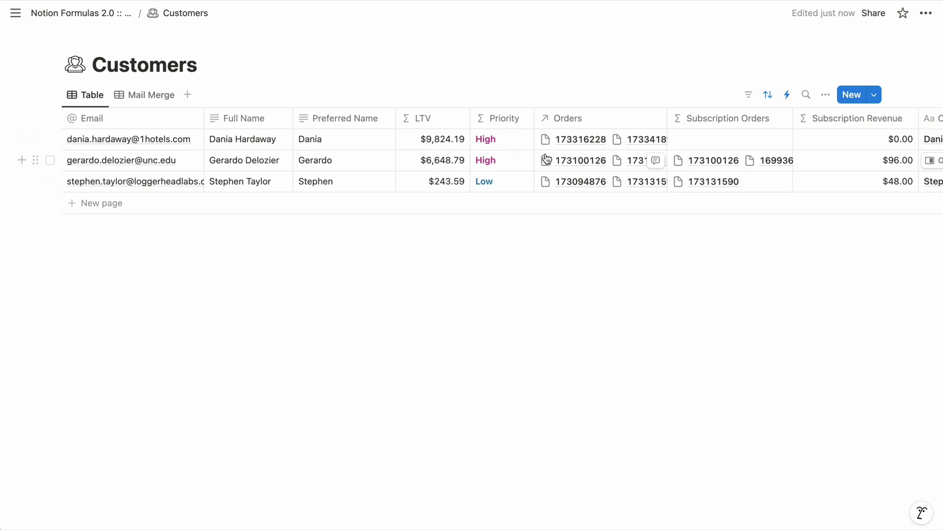
scroll(546, 159, "right", 2)
scroll(546, 158, "right", 6)
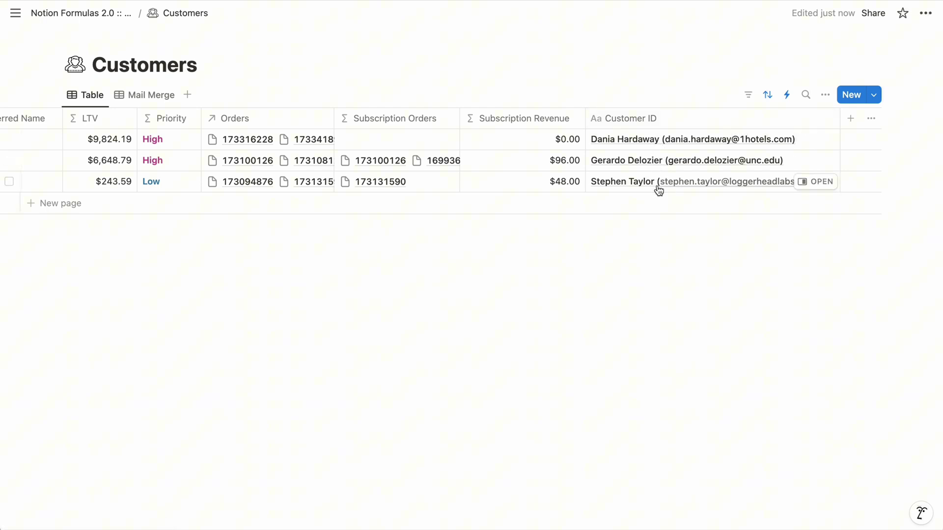
- Review the Customers Populate Title automation and the formula that fills Customer ID
left_click(786, 96)
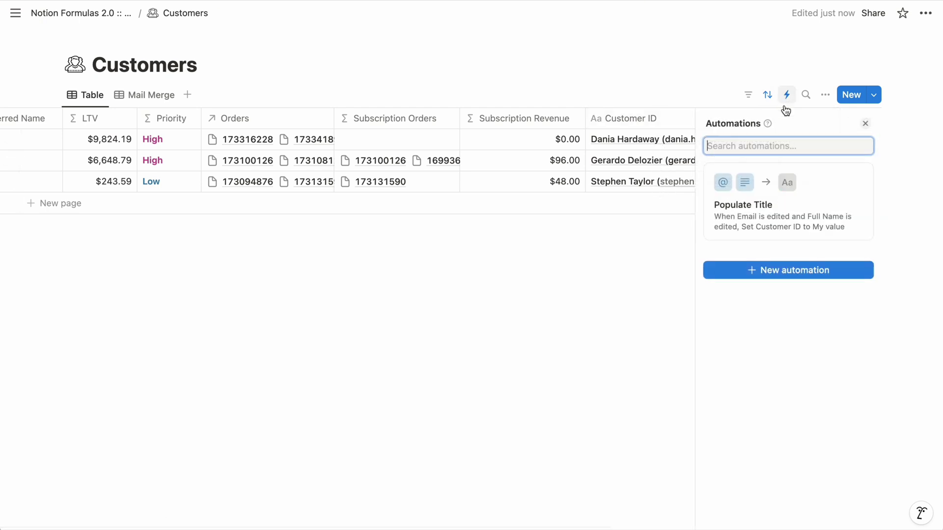
left_click(804, 206)
left_click(550, 308)
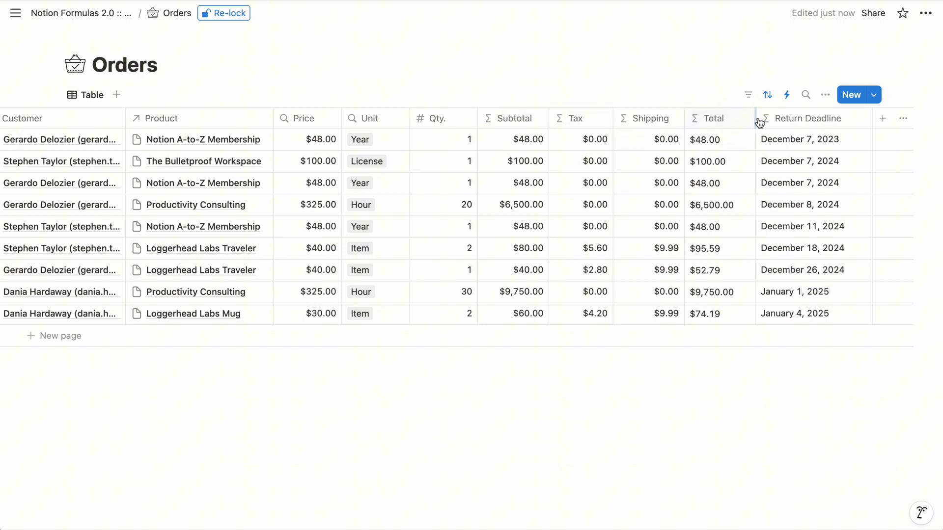
- Inspect the Orders Set Title Property automation, then close it and the automations list
left_click(786, 96)
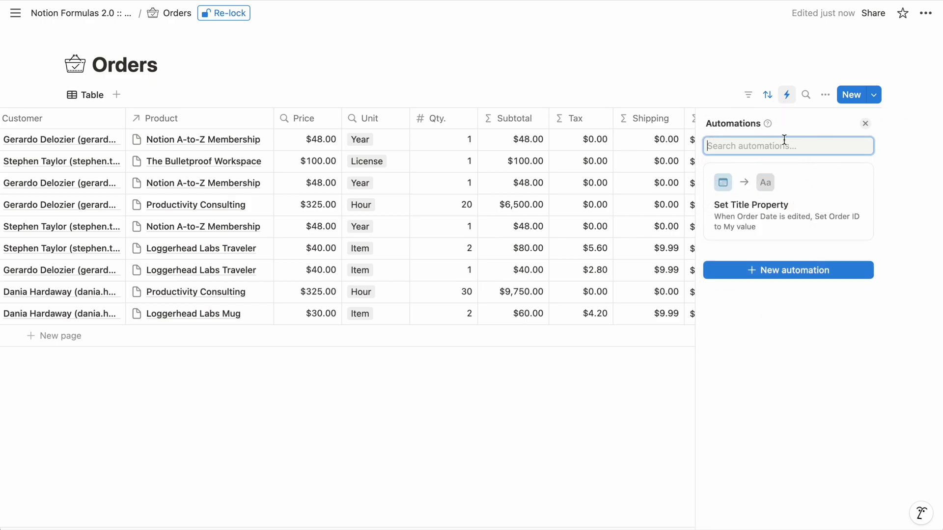
left_click(768, 205)
left_click(700, 58)
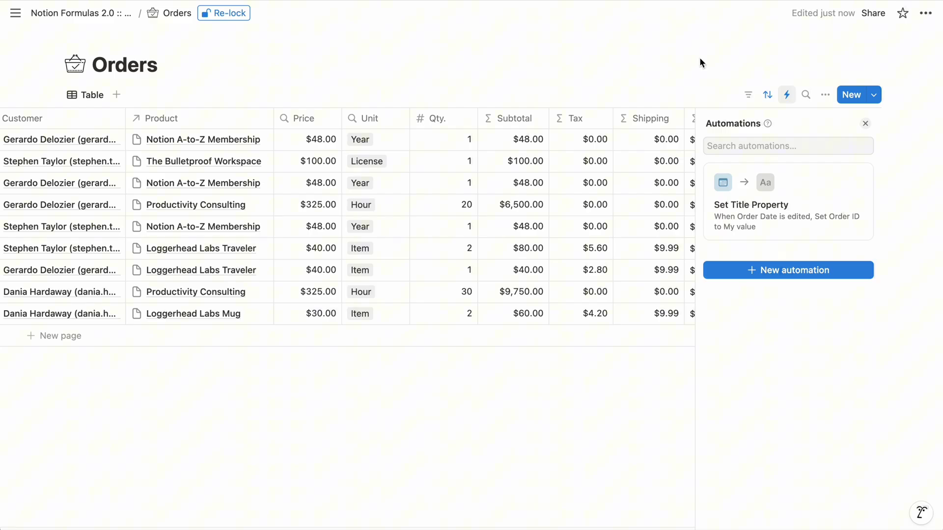
left_click(865, 126)
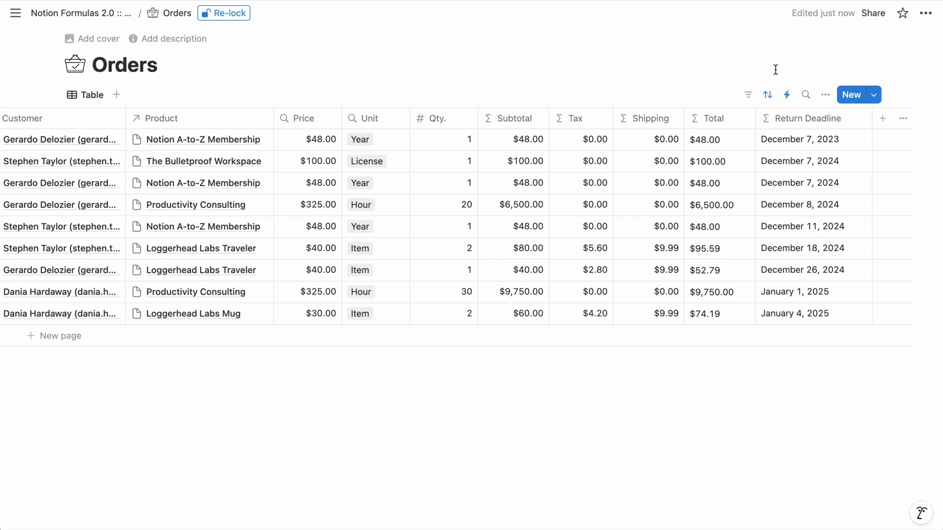
- Add a new Formula-type property named Formula to the Orders table
left_click(883, 118)
type("form")
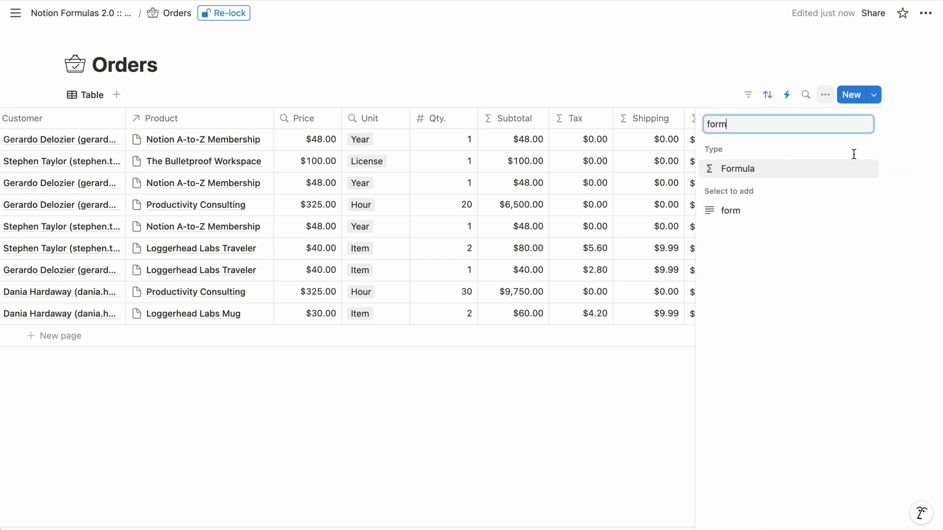
left_click(827, 176)
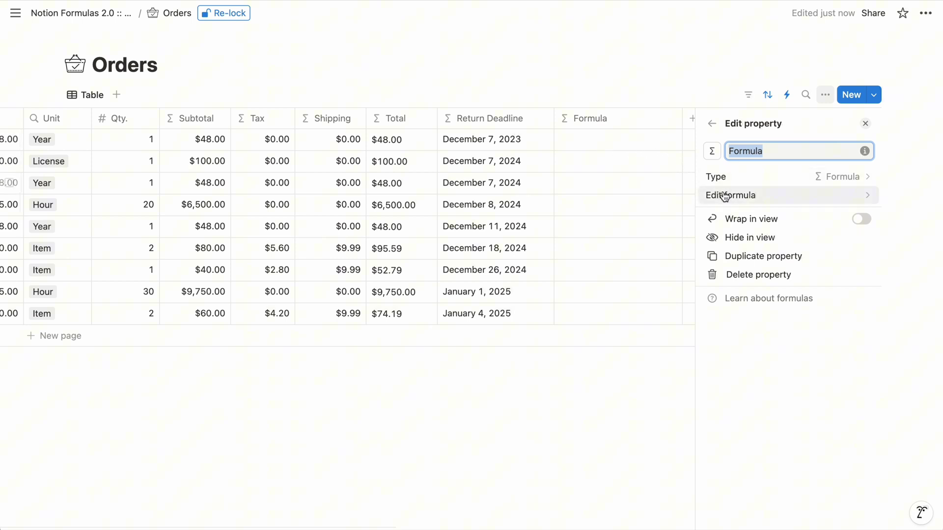
- Browse the formula suggestions, then set the Formula property to 2 + 2 and save it
left_click(627, 141)
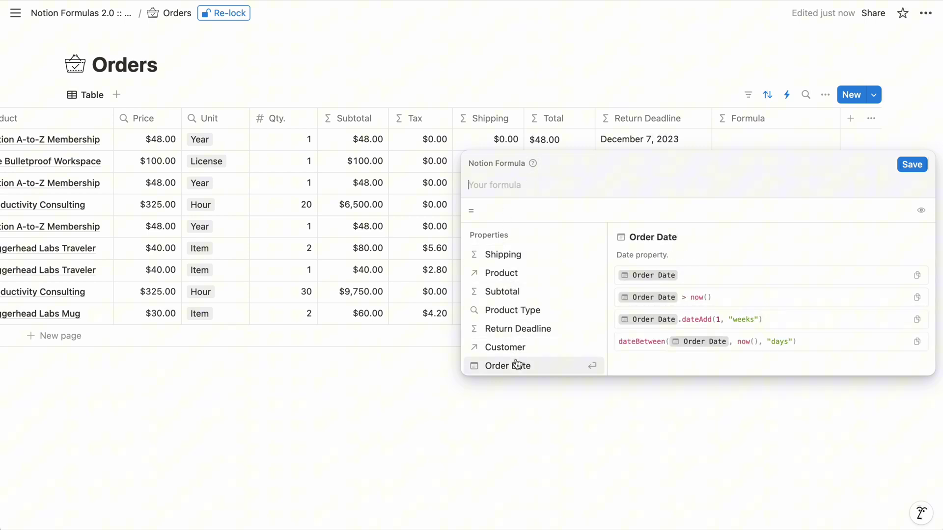
scroll(517, 365, "down", 10)
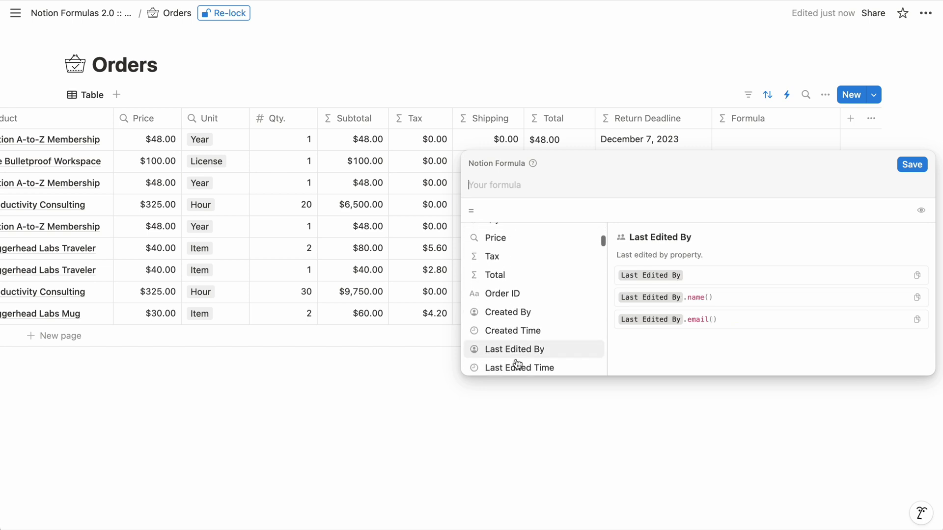
scroll(518, 364, "down", 5)
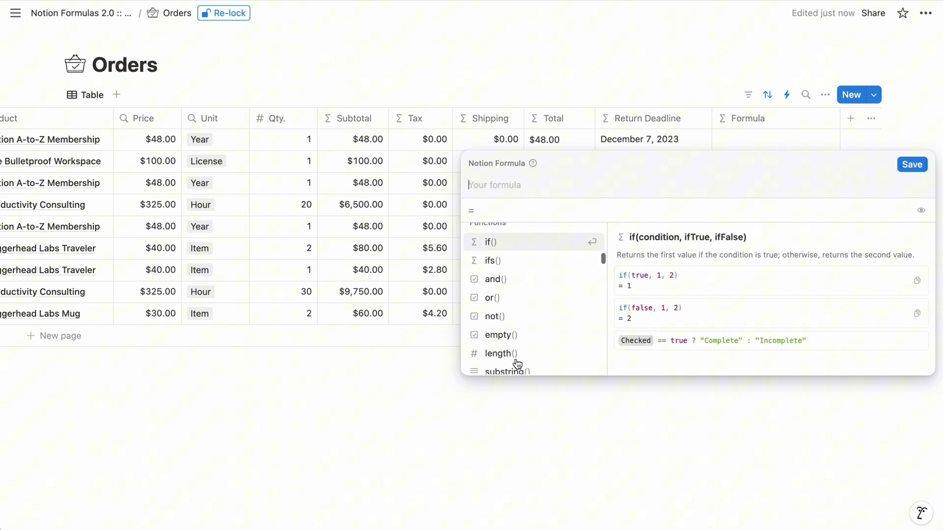
scroll(516, 363, "up", 2)
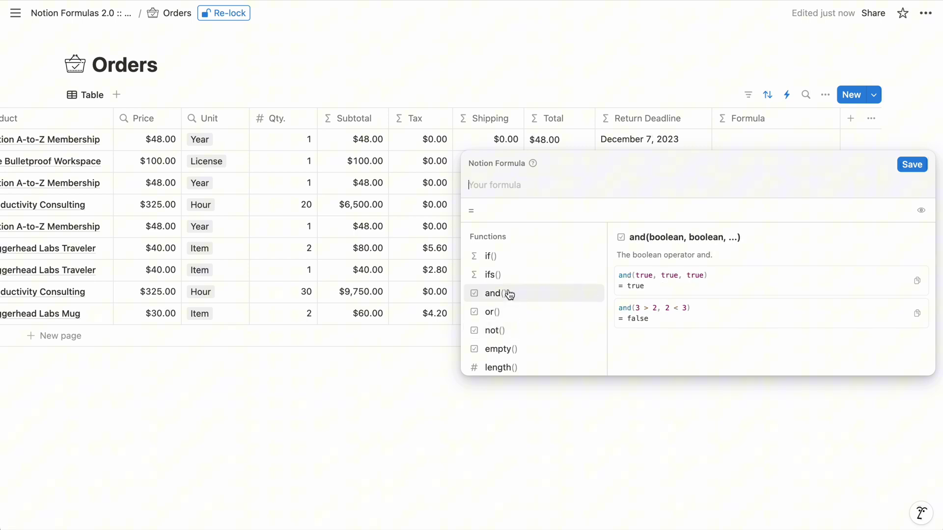
scroll(509, 284, "up", 2)
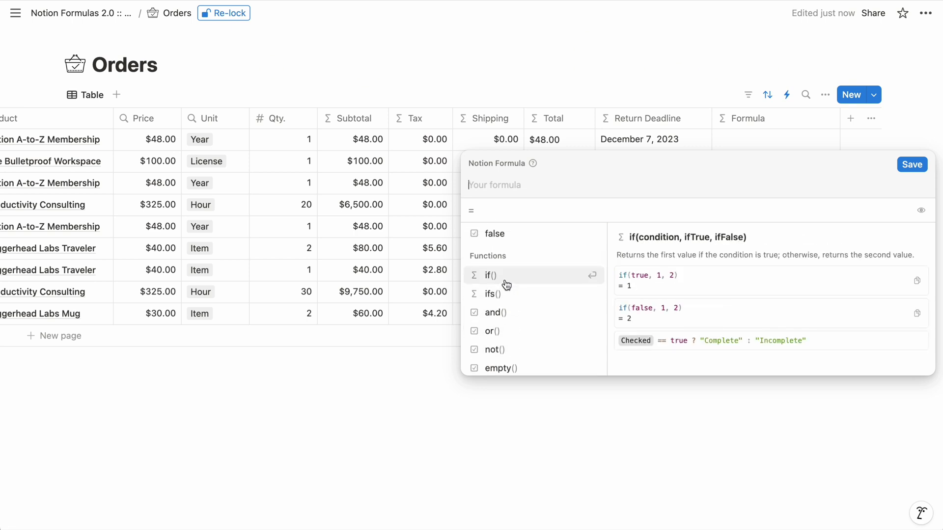
left_click(507, 284)
key("super+a")
type("2 + 2")
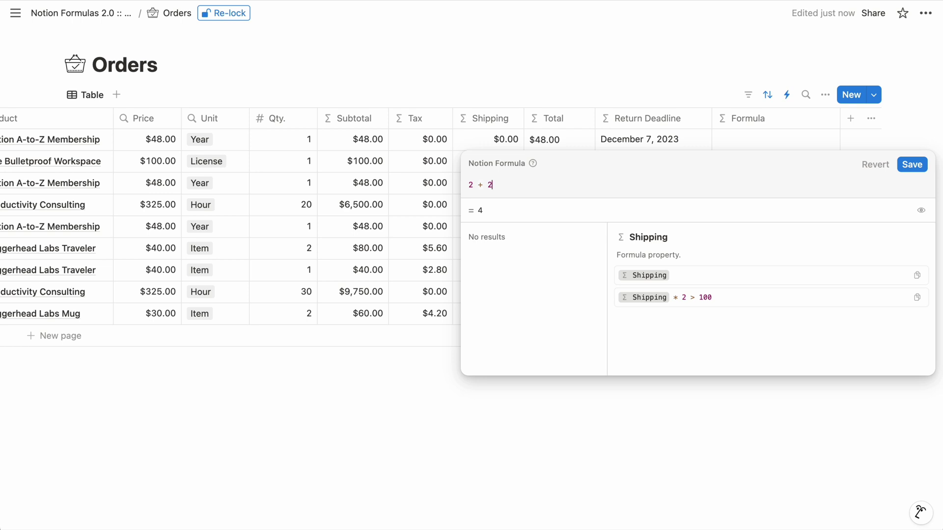
left_click(911, 165)
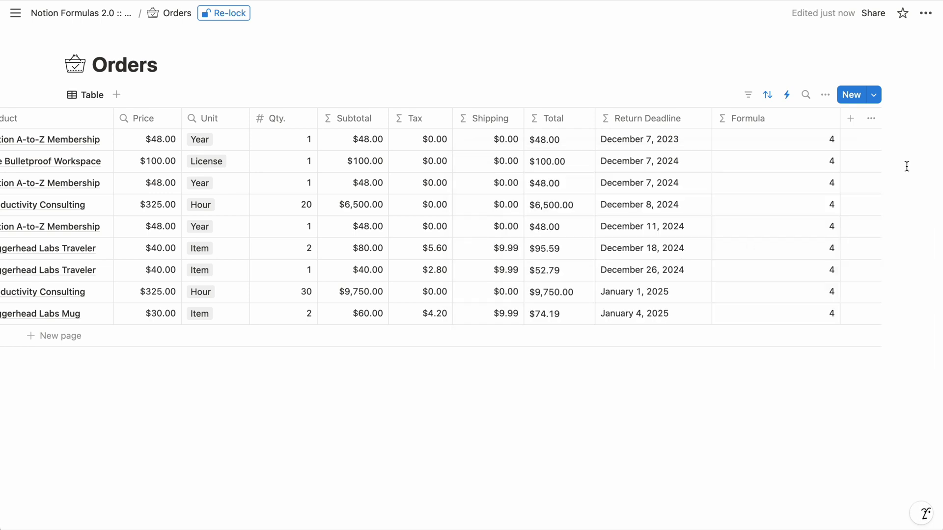
- Reopen the Formula column's editor showing 2 + 2 evaluating to 4
left_click(810, 270)
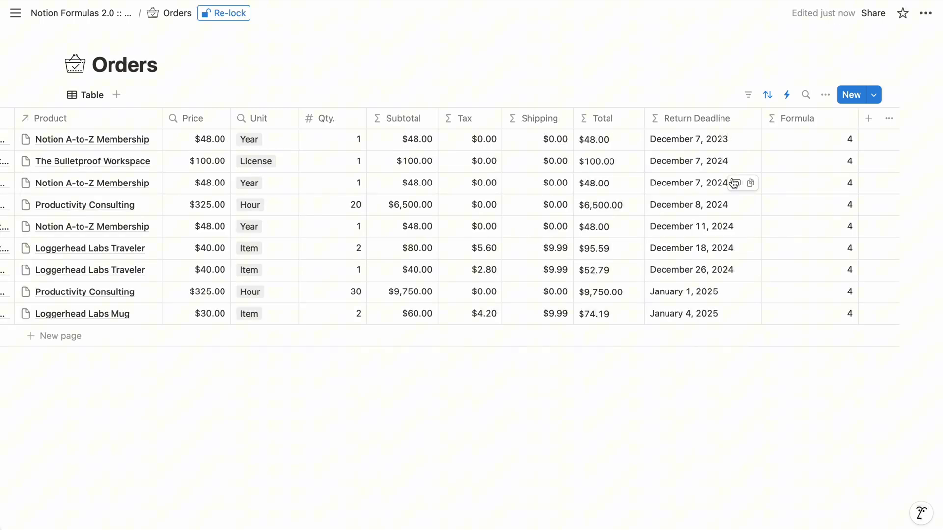
- Replace the Formula column's formula with "My dog " + "is Whaley." so rows read My dog is Whaley
left_click(827, 141)
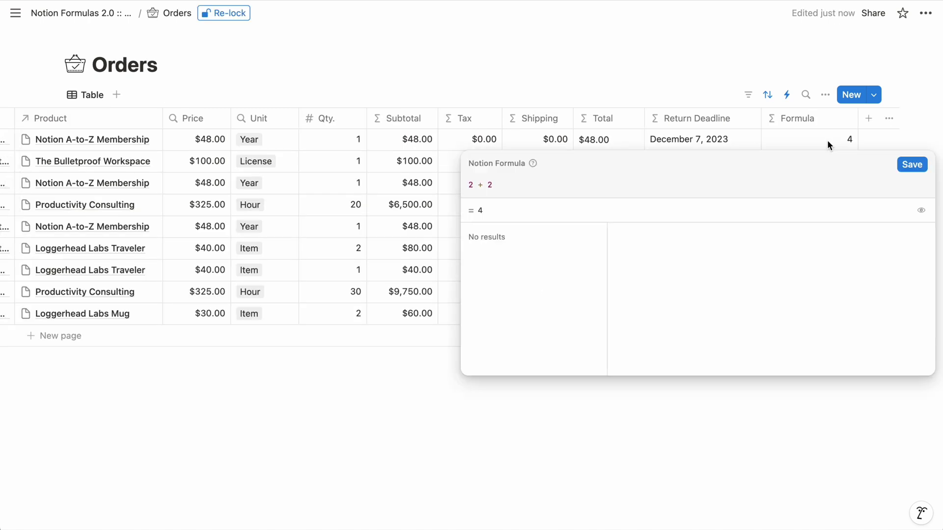
left_click(812, 62)
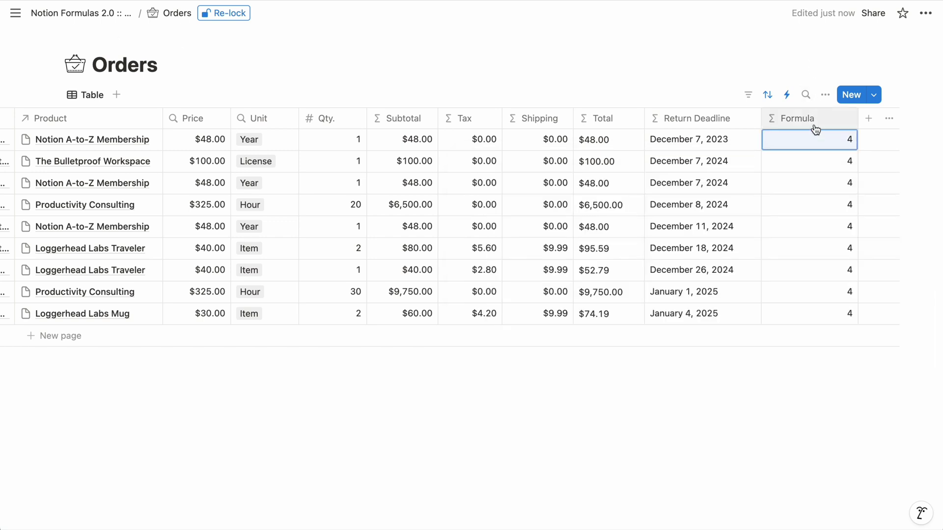
left_click(825, 270)
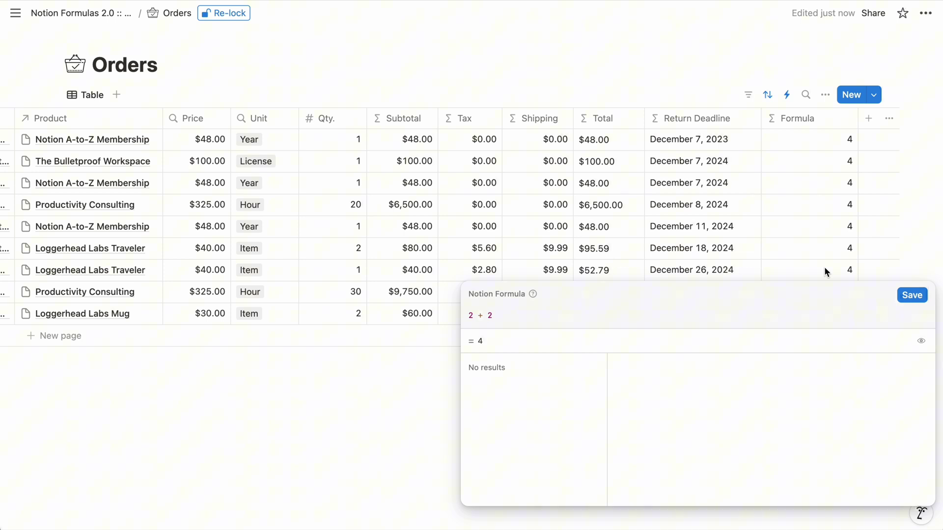
key("super+a")
type("\"My dog")
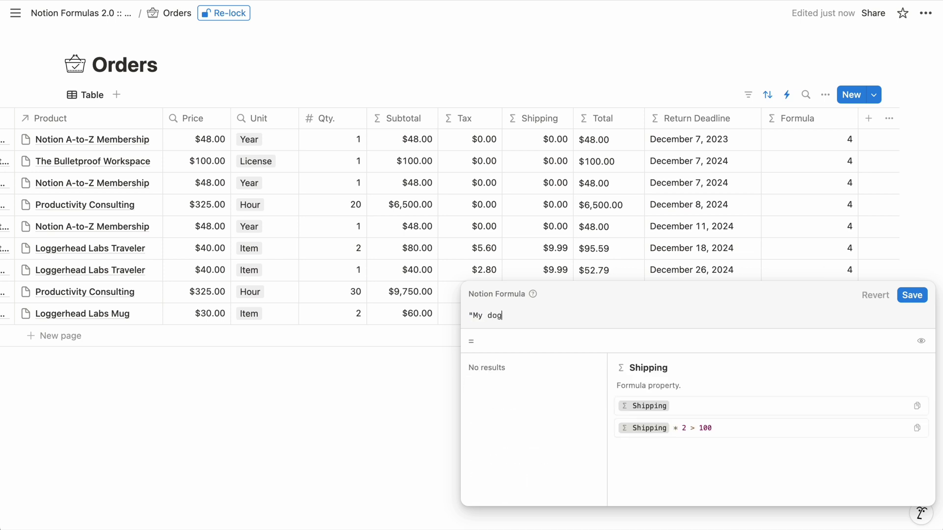
type(" \" + \"is Whal")
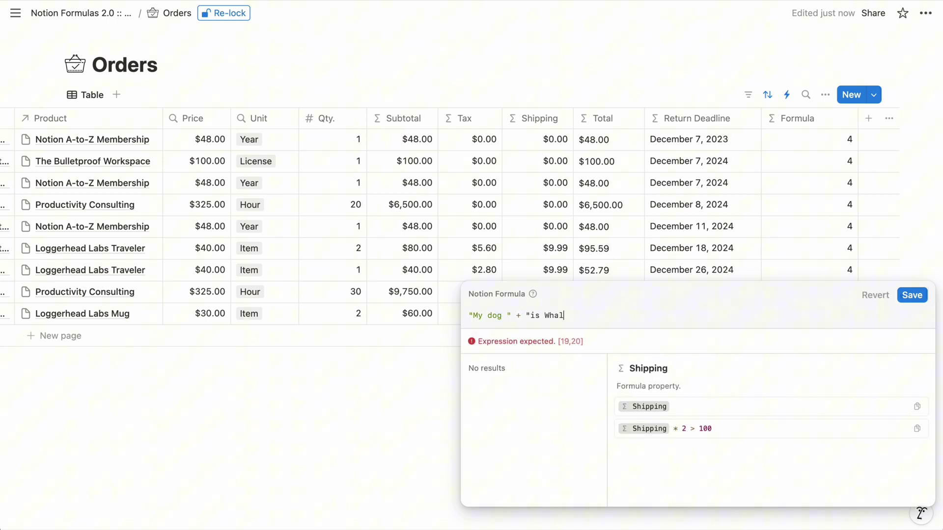
type("ey.\"")
key("Return")
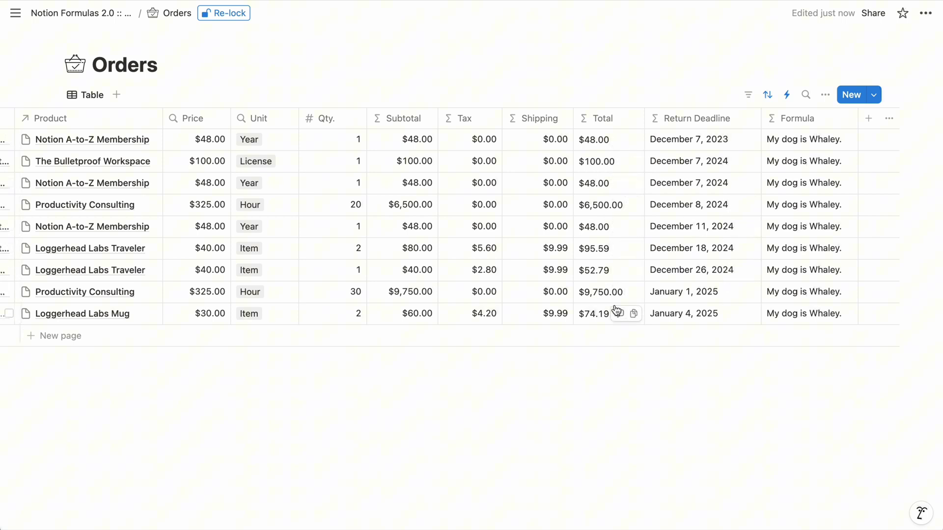
- Rewrite Total as Subtotal + Tax + Shipping, save it, and inspect the Tax formula's if() logic
left_click(600, 140)
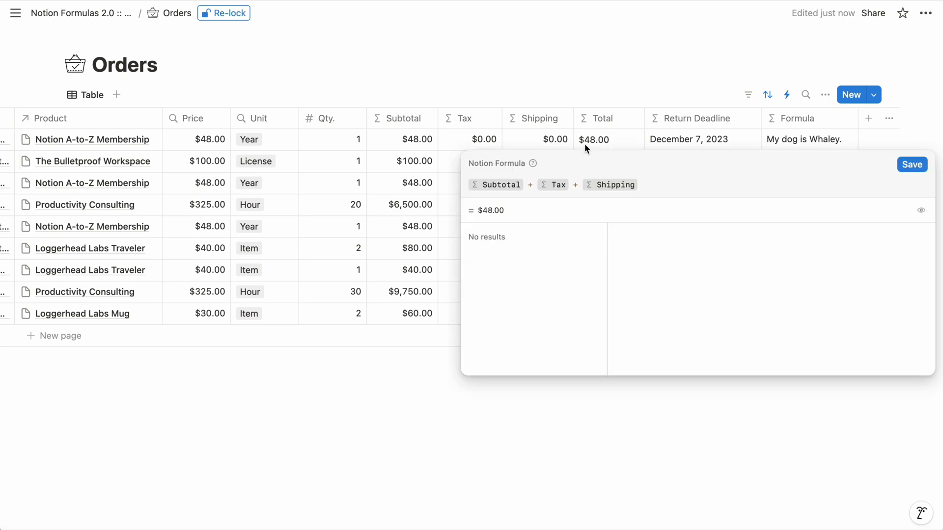
key("ctrl+a")
type("sub")
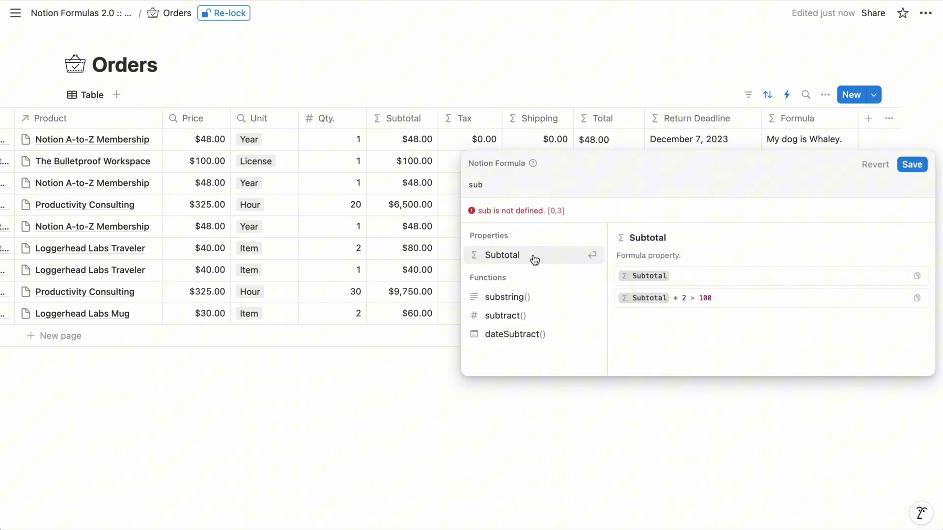
left_click(534, 260)
type("+ ")
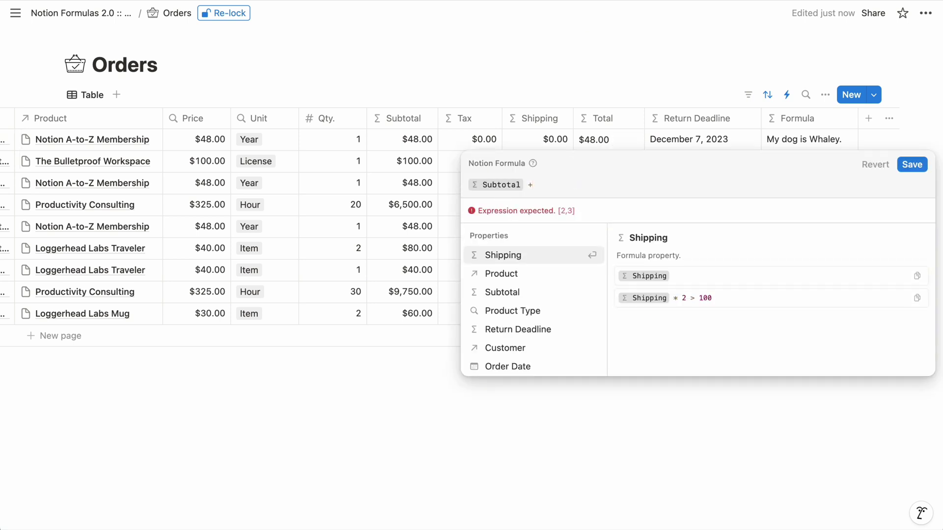
type("tax")
left_click(504, 261)
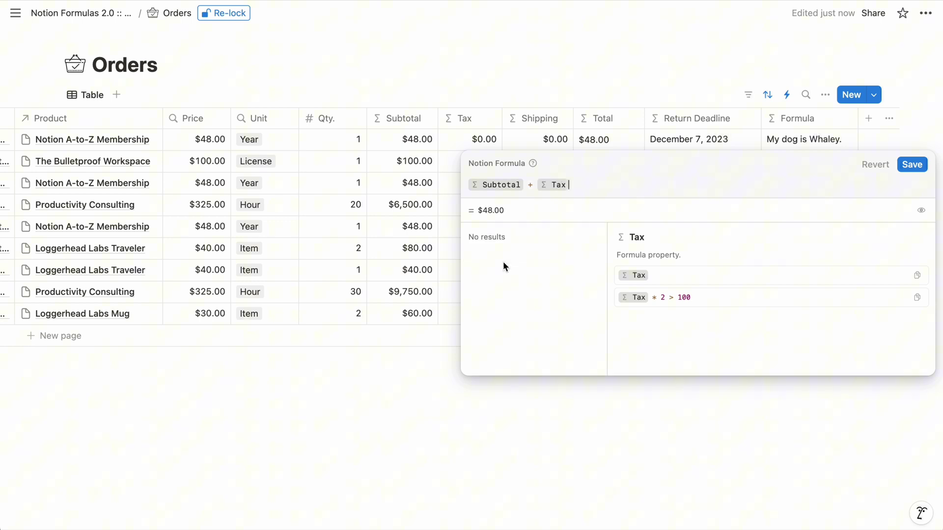
type("+ shipping")
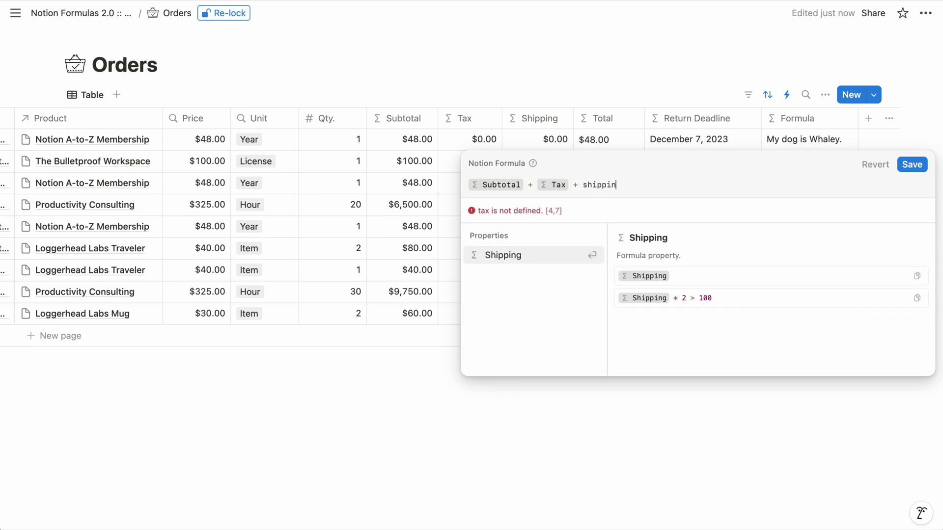
left_click(512, 263)
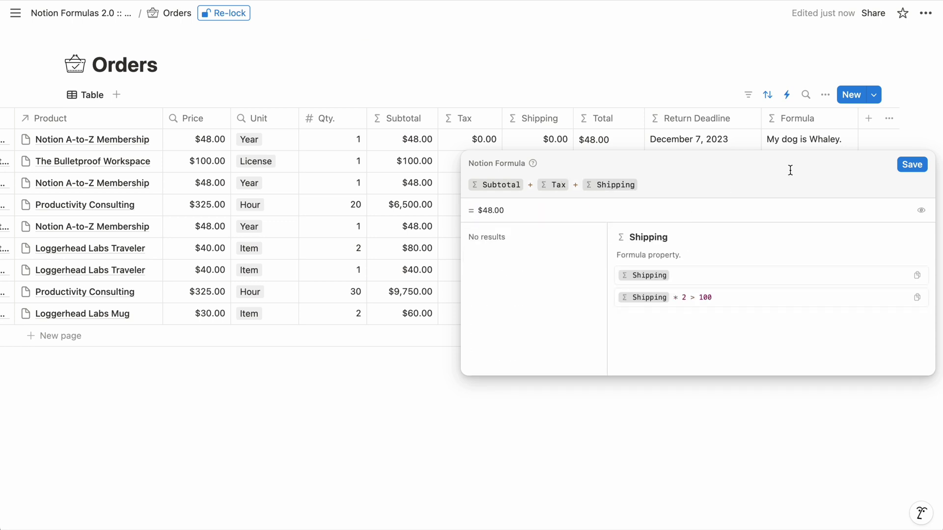
left_click(911, 165)
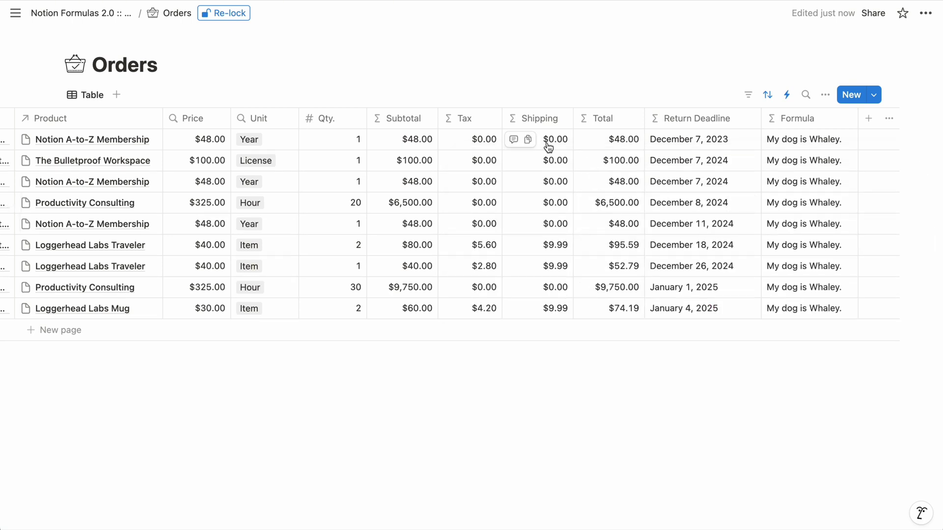
left_click(479, 162)
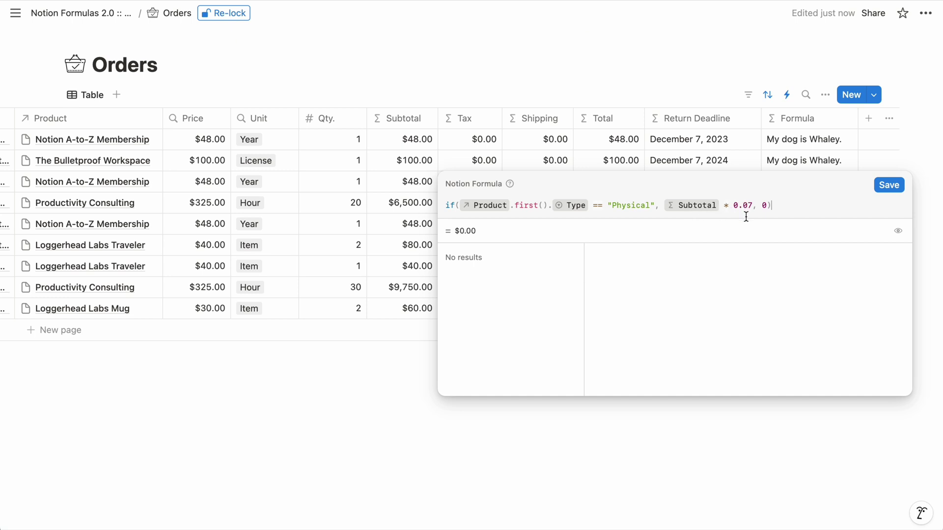
- Change the Formula column to prop("Price") * prop("Qty."), showing amounts like 48 and 6500
left_click(889, 186)
left_click(813, 182)
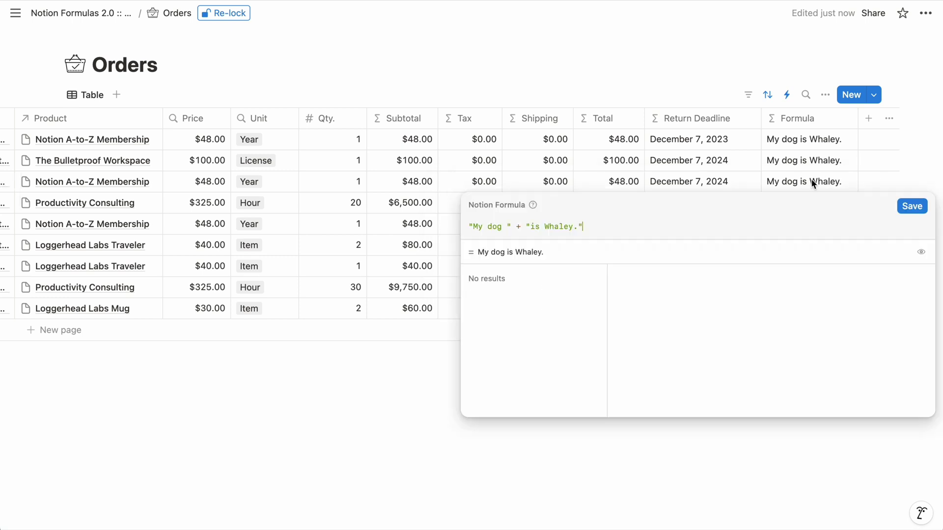
key("ctrl+a")
key("ctrl+c")
key("BackSpace")
type("prop(\"")
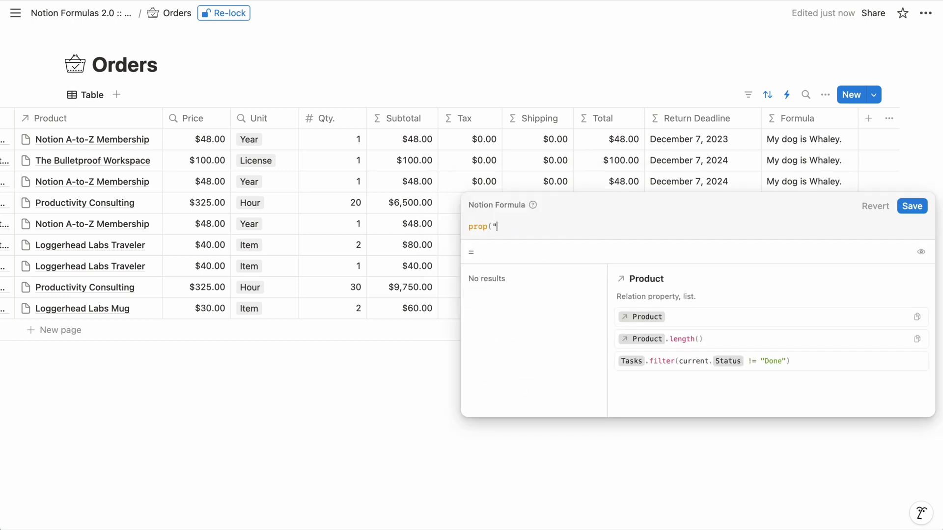
type("Price")
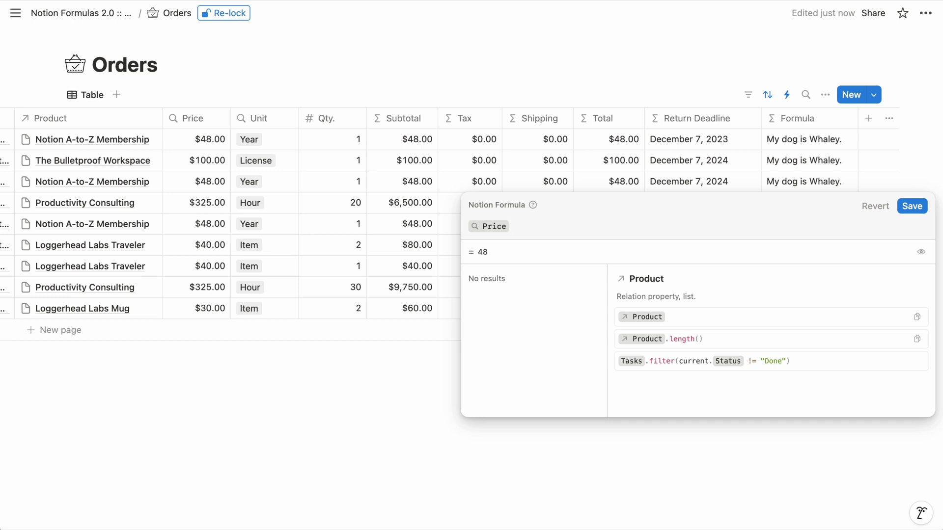
type("\") * pro")
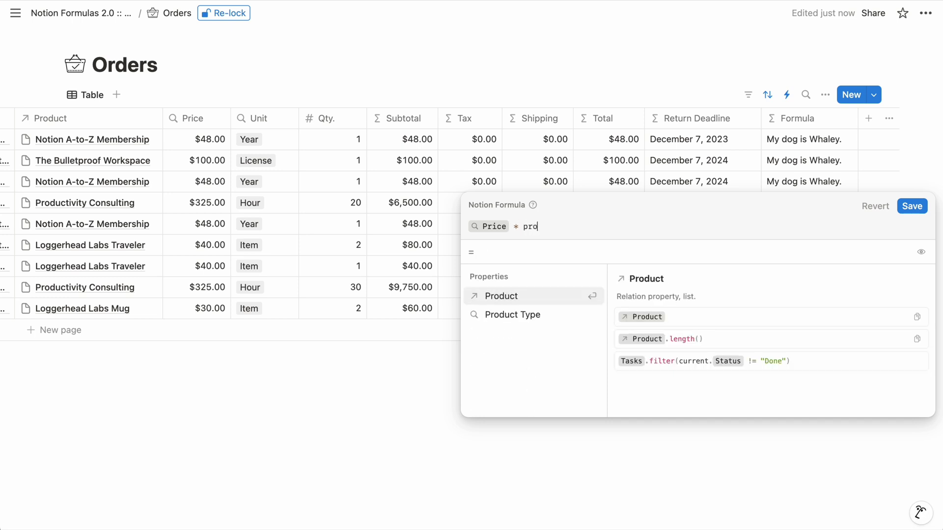
type("p(\"Qty")
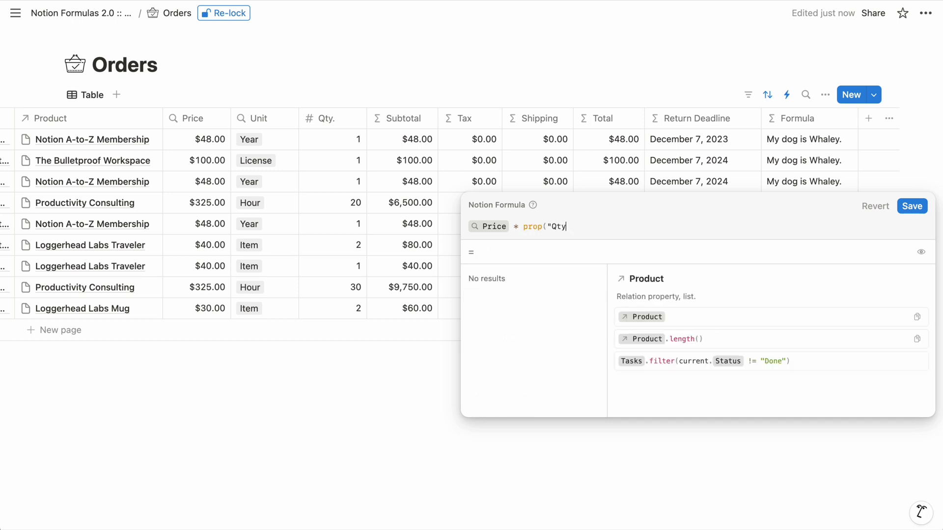
type(".\")")
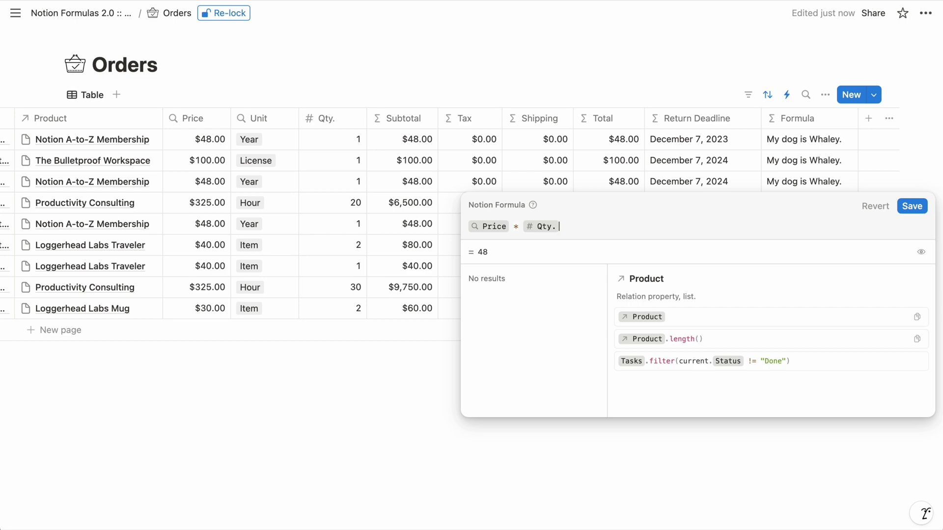
key("Return")
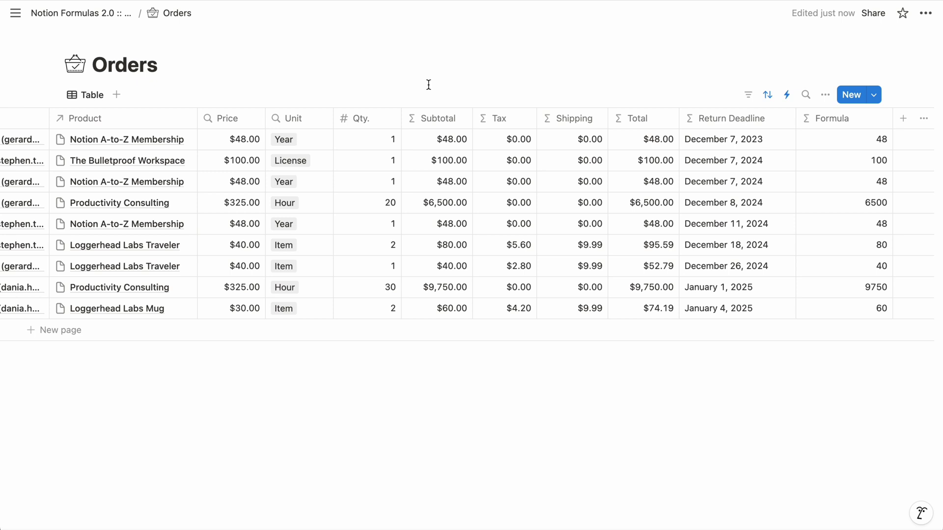
- Glance at the Total and Tax column formulas
left_click(661, 140)
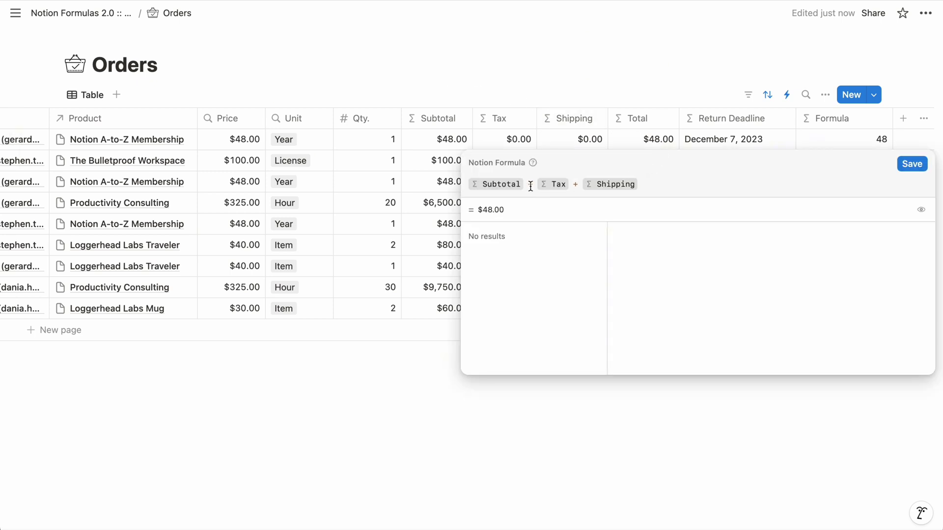
left_click(517, 81)
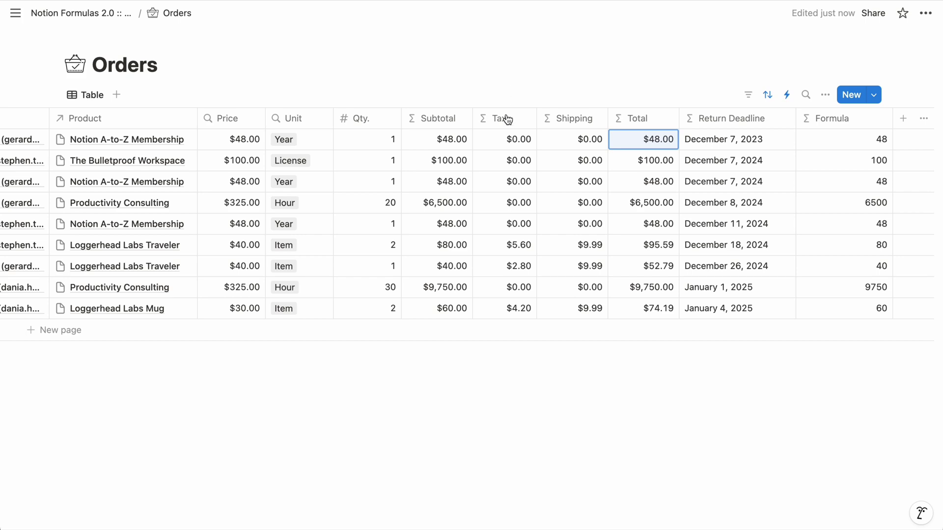
left_click(507, 143)
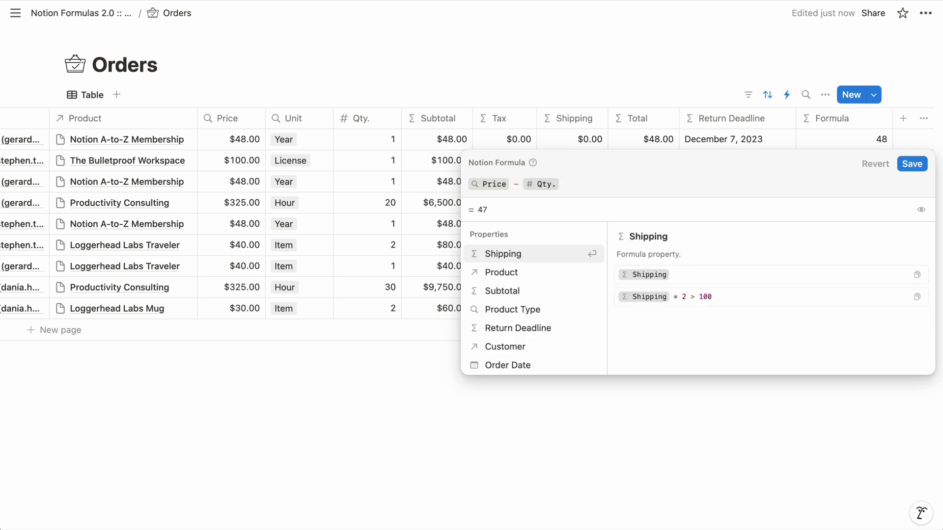
- Change the Price minus Qty. operator to division, then revert toward the text-joining formula
key("BackSpace")
type("/")
key("ctrl+a")
key("ctrl+v")
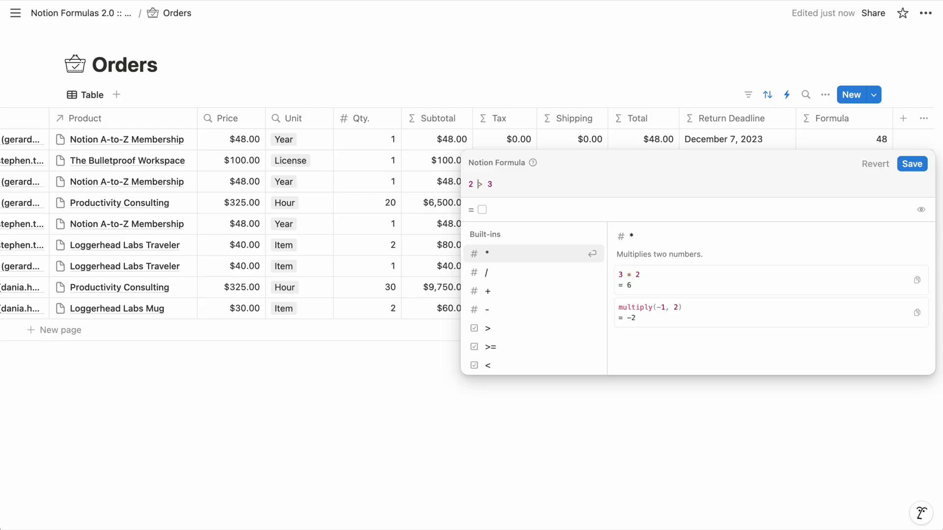
- Cycle the comparison in 2 > 3 through >=, == and finally != to get true
double_click(480, 184)
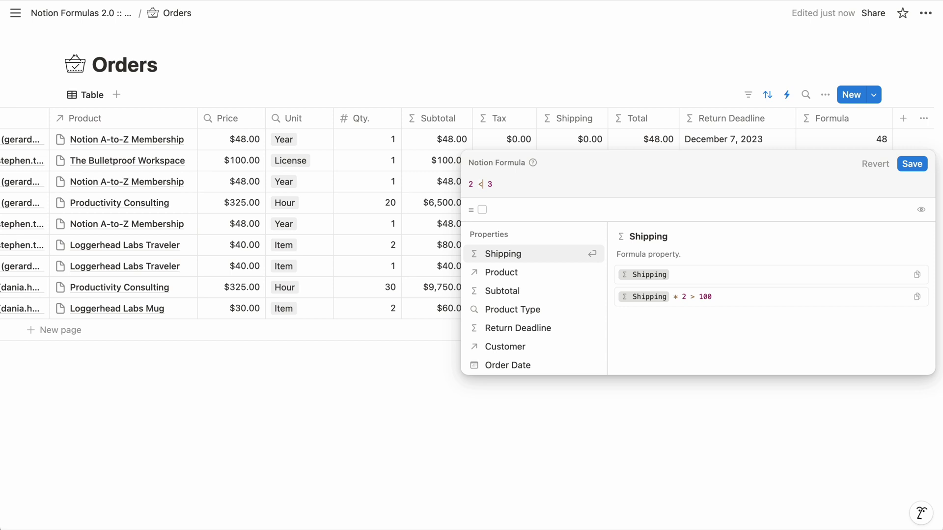
key("BackSpace")
type(">=")
key("BackSpace")
type("=")
key("shift+Left")
key("shift+Left")
type("!=")
- Enter true && false in the formula, swapping the operator to || and back to &&
type("false")
key("Left")
key("Left")
key("Left")
key("Left")
key("Left")
key("Left")
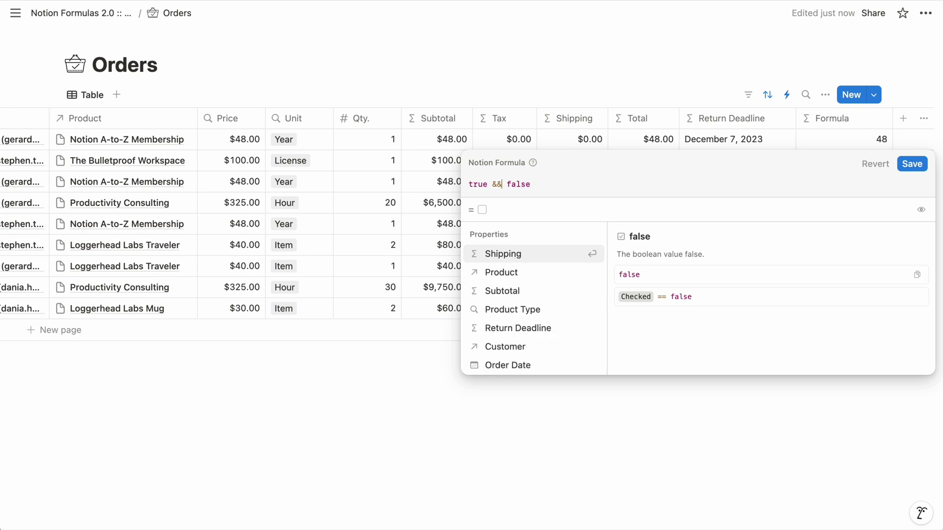
key("shift+Left")
key("shift+Left")
type("||")
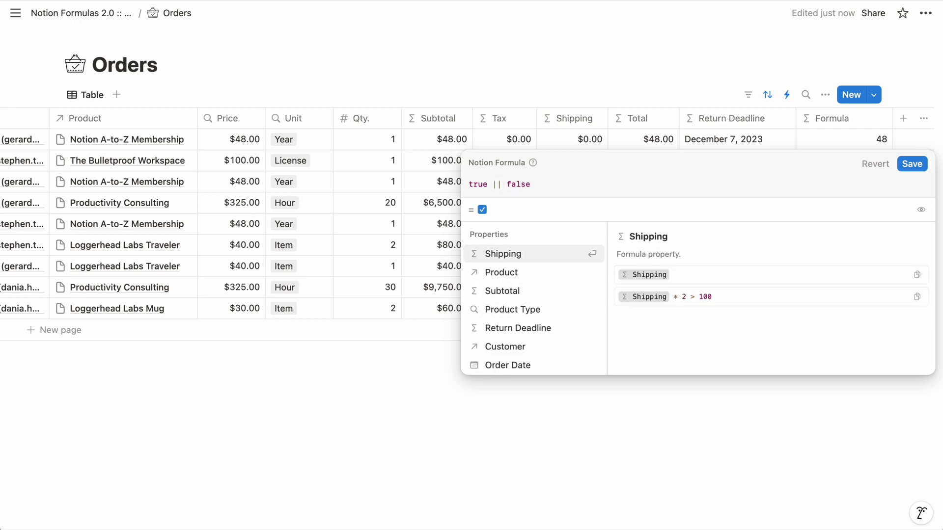
key("shift+Left")
key("shift+Left")
type("&&")
- Try true && true, then end with true || false, which previews true
key("Right")
key("shift+Right")
key("shift+Right")
key("shift+Right")
key("shift+Right")
key("shift+Right")
type("true")
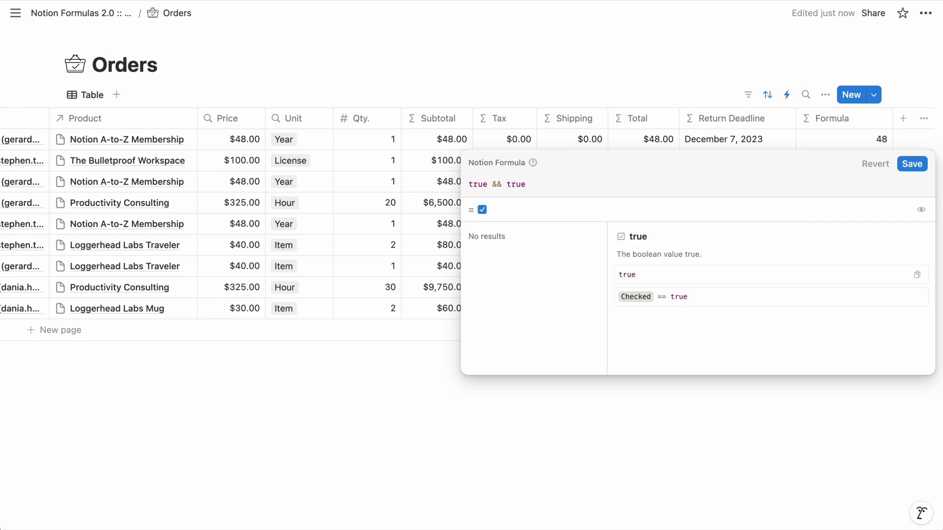
key("shift+Left")
key("shift+Left")
key("shift+Left")
key("shift+Left")
key("shift+Left")
key("shift+Left")
key("shift+Left")
key("BackSpace")
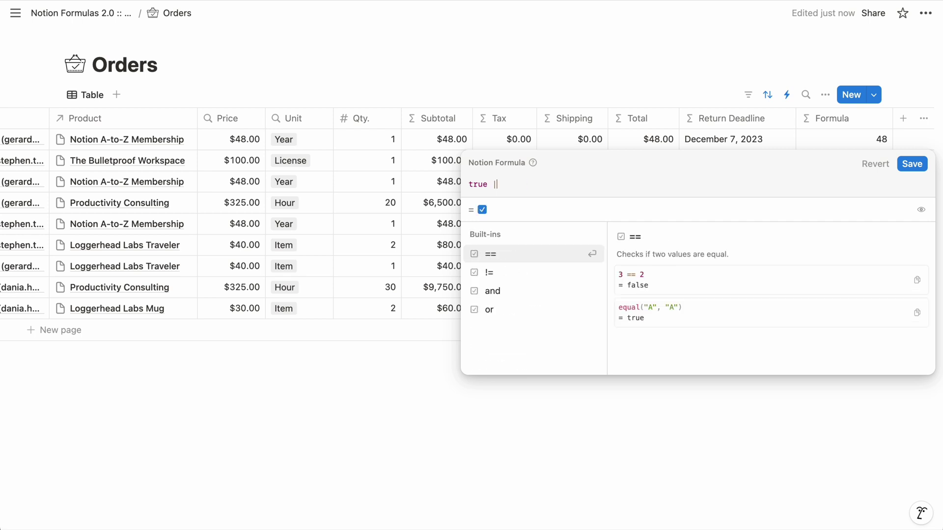
type("|| false")
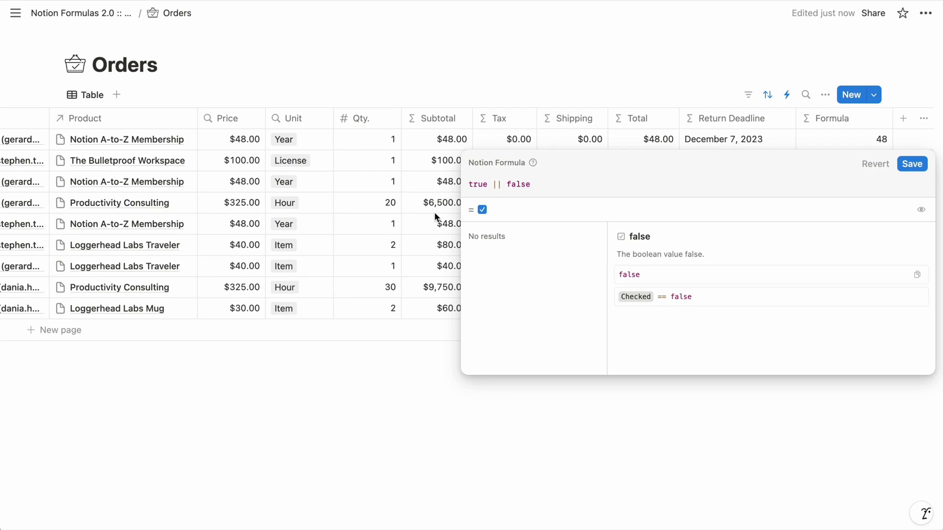
- Replace true with (2 == 2) in the formula draft
double_click(478, 182)
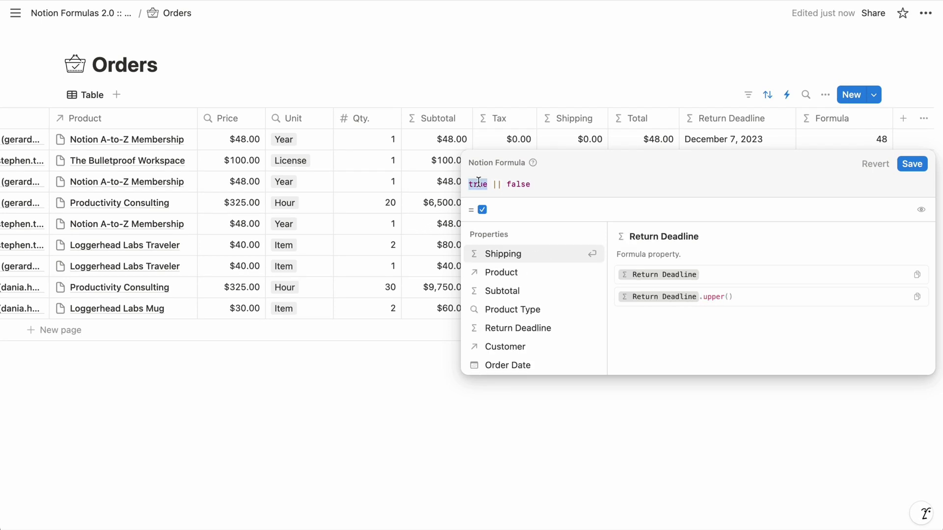
type("(2")
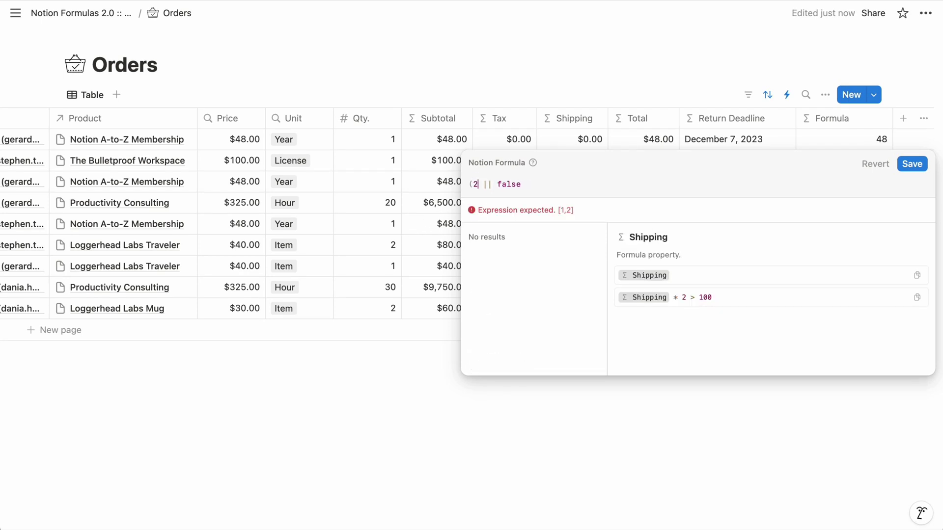
type(" == 2")
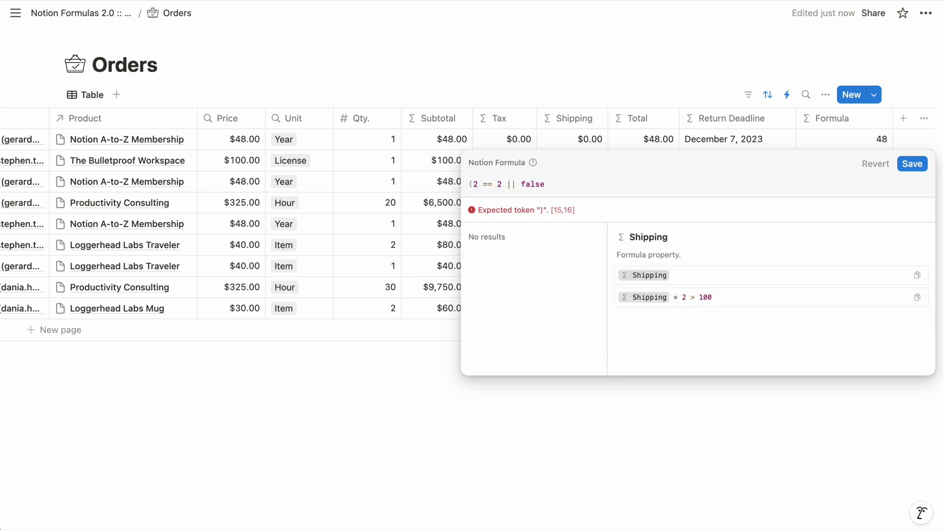
type(")")
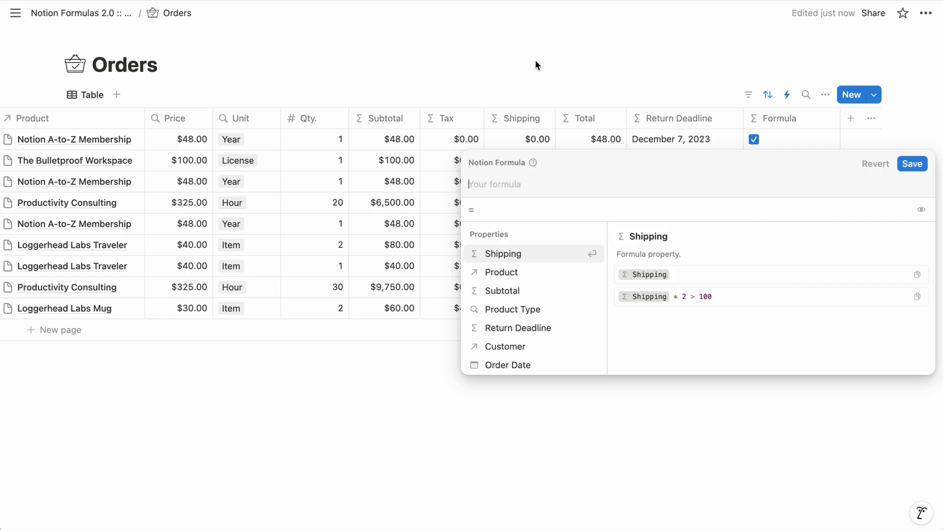
- Replace the invalid keyword(input,input) draft with add(2,2) and save it, showing 4 in every row
type("keyword(")
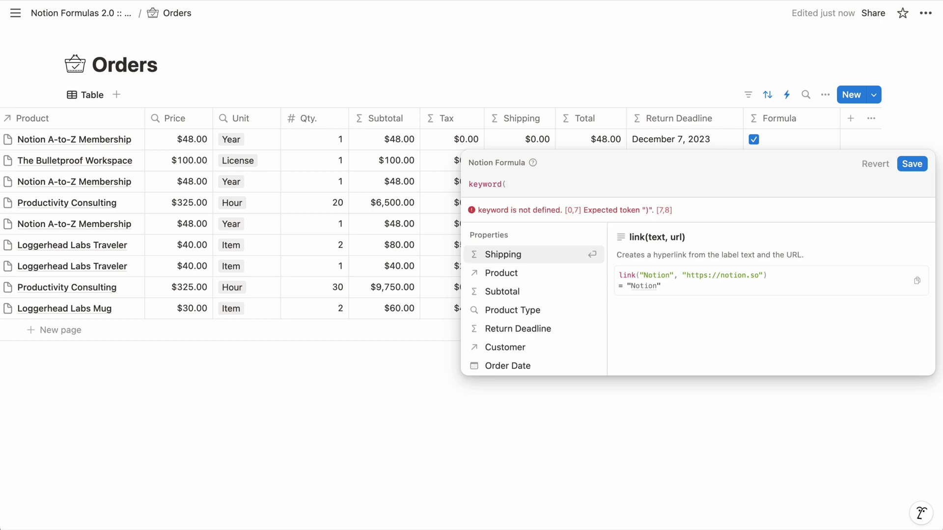
type("input,input)")
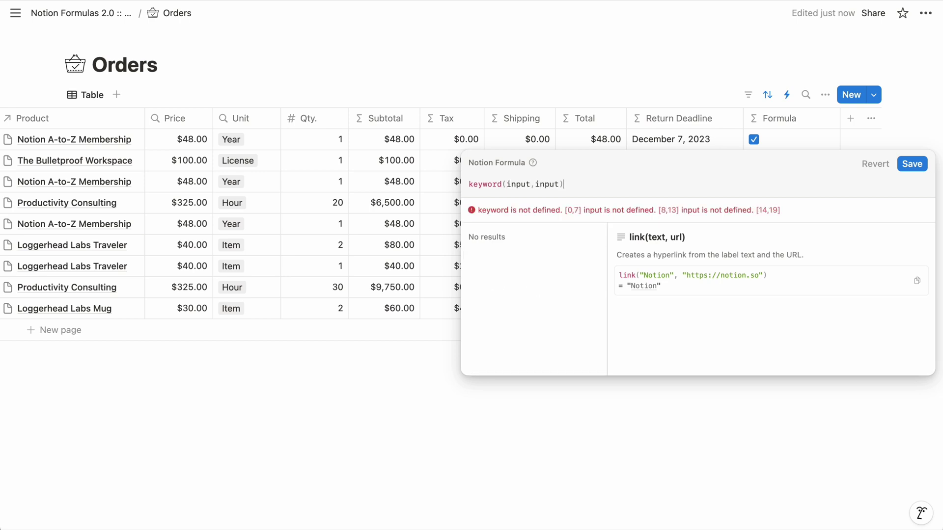
key("ctrl+a")
type("add")
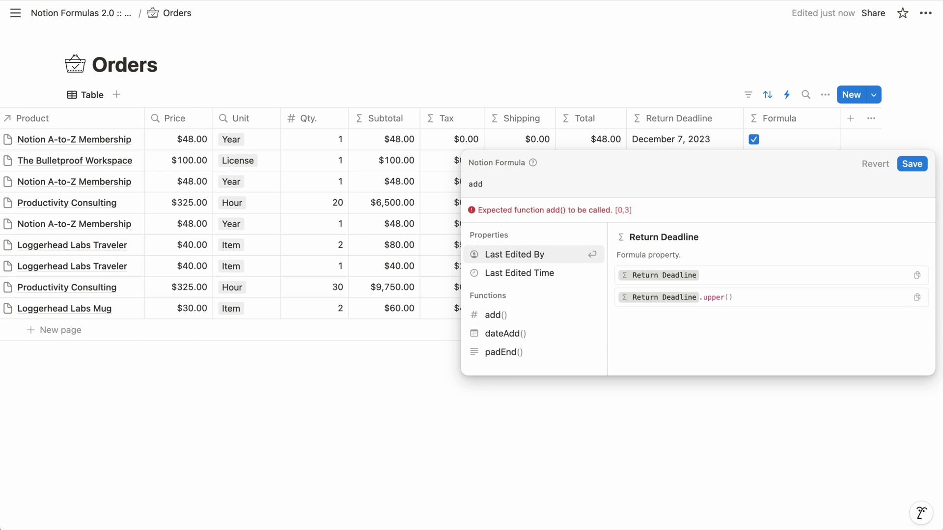
type("(2,2)")
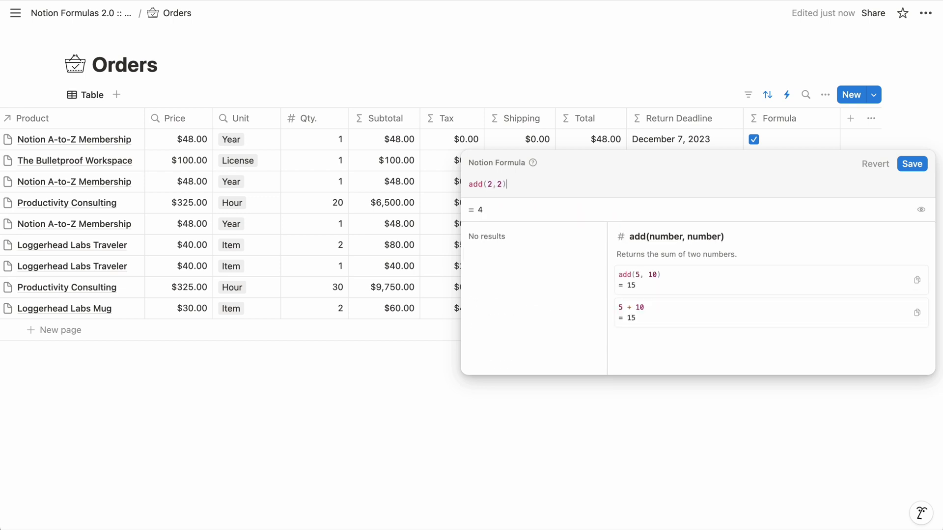
left_click(910, 163)
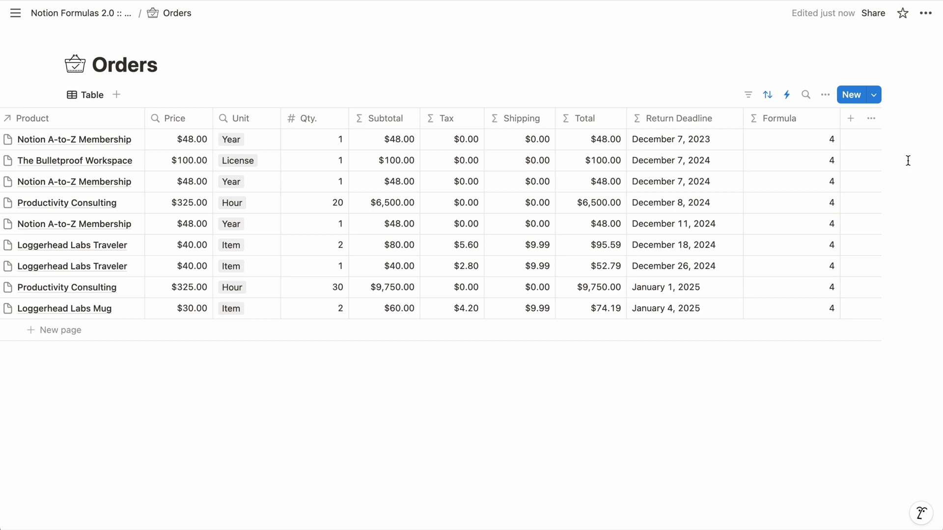
- Erase the add(2,2) formula, browse the function suggestions, and start typing dateAdd
left_click(797, 137)
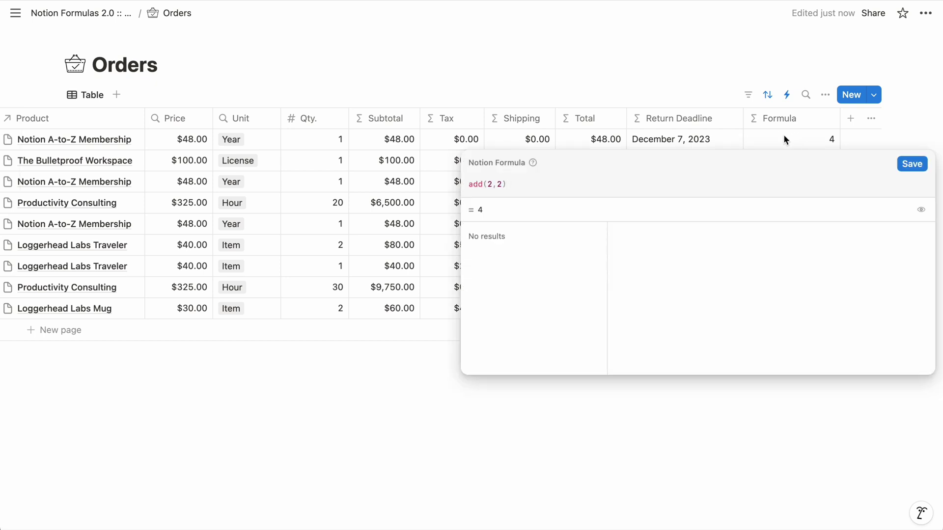
key("ctrl+a")
key("BackSpace")
scroll(540, 303, "down", 5)
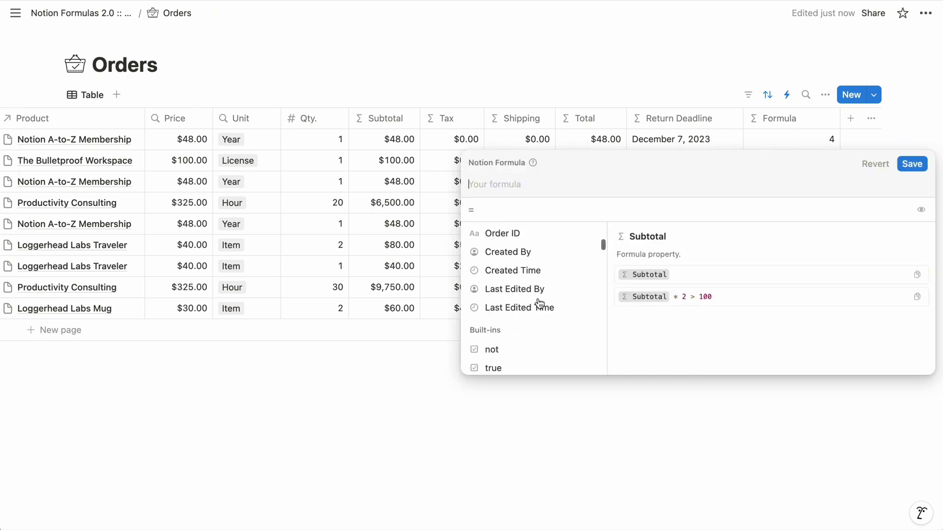
scroll(540, 303, "down", 8)
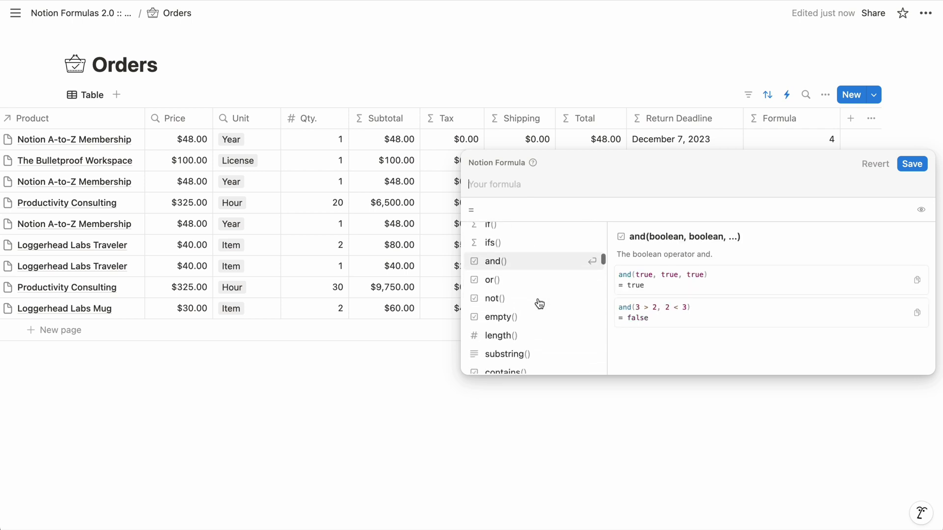
scroll(540, 303, "down", 3)
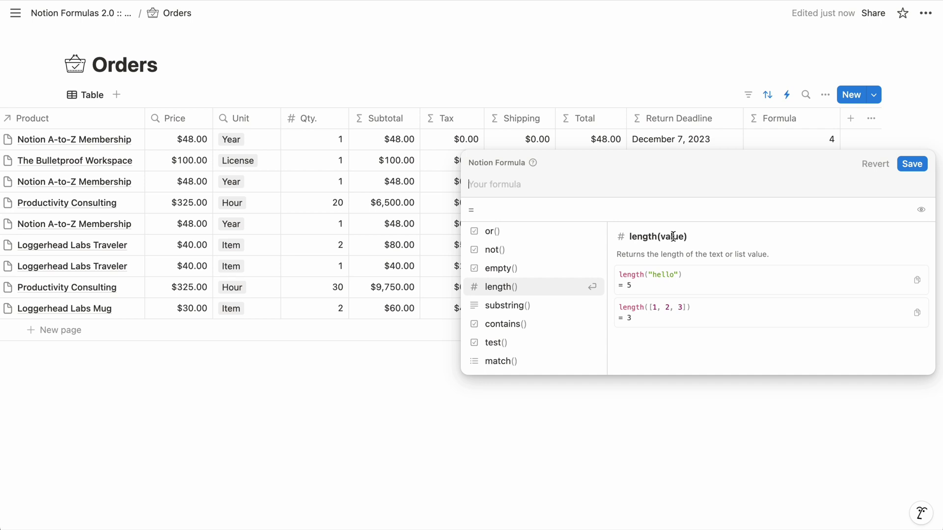
type("dateAdd")
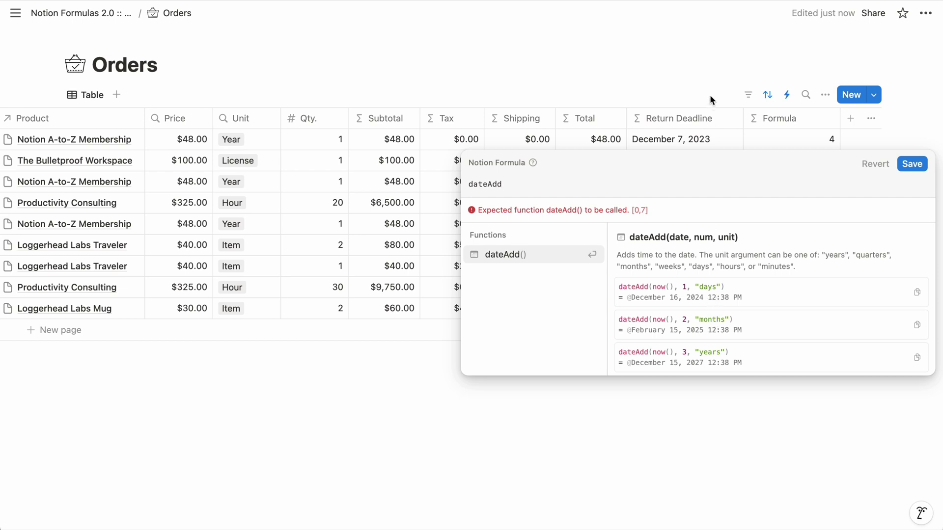
- Replace the Return Deadline formula with dateAdd(Order Date, 30, "days") and save it
left_click(706, 51)
left_click(679, 139)
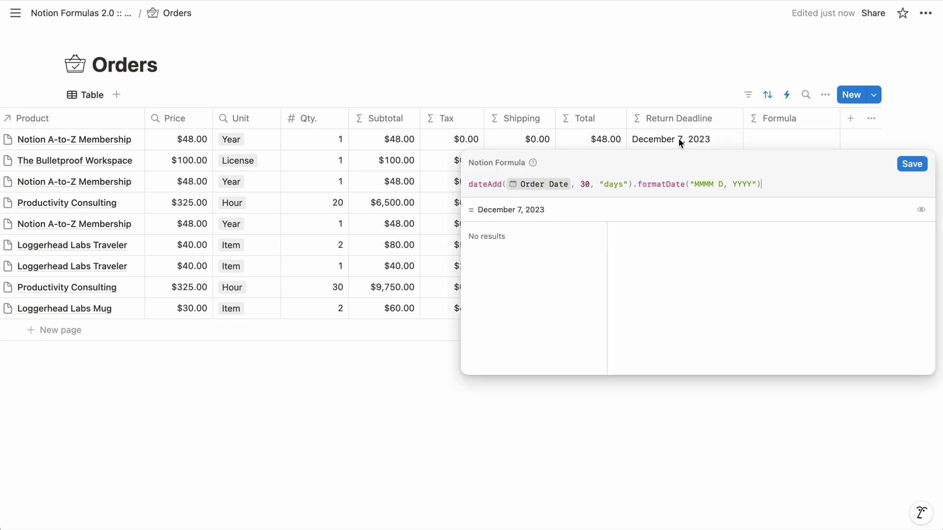
key("super+a")
key("BackSpace")
type("da")
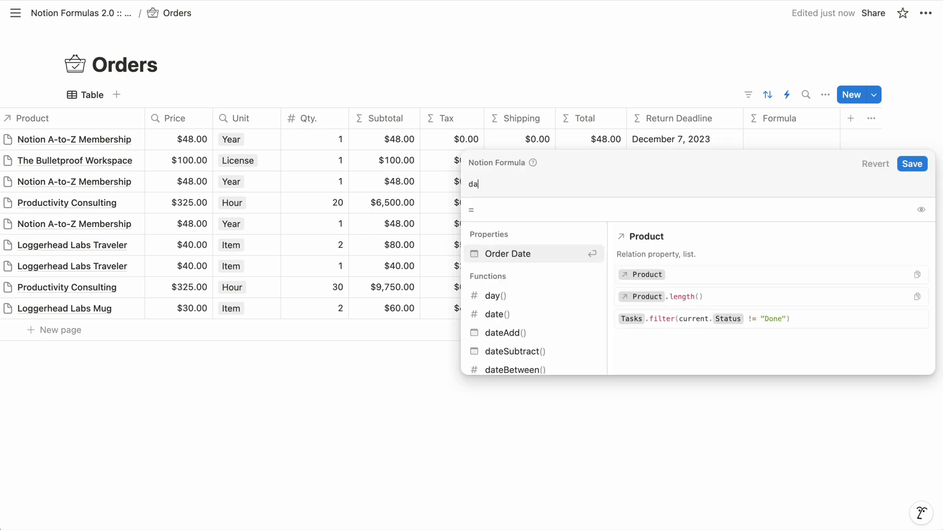
type("teAdd(")
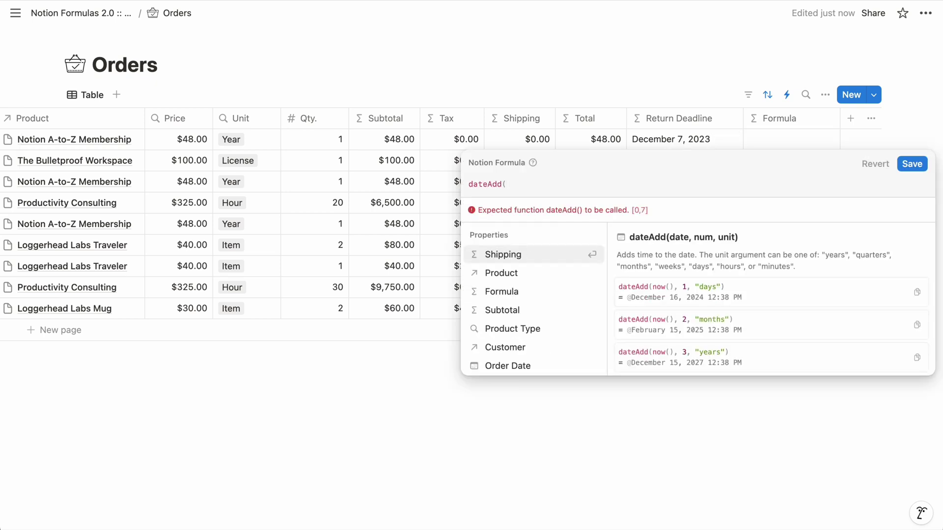
type("order")
key("Return")
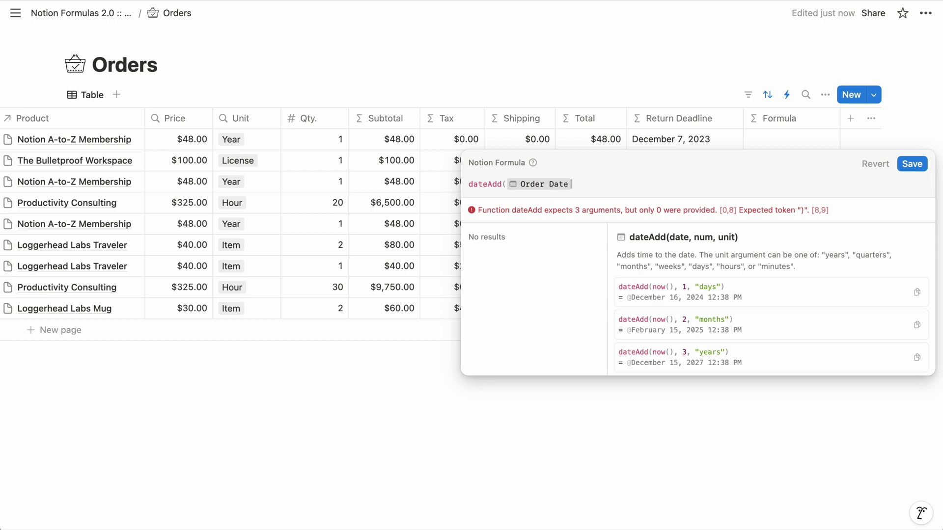
type(", 30, \"da")
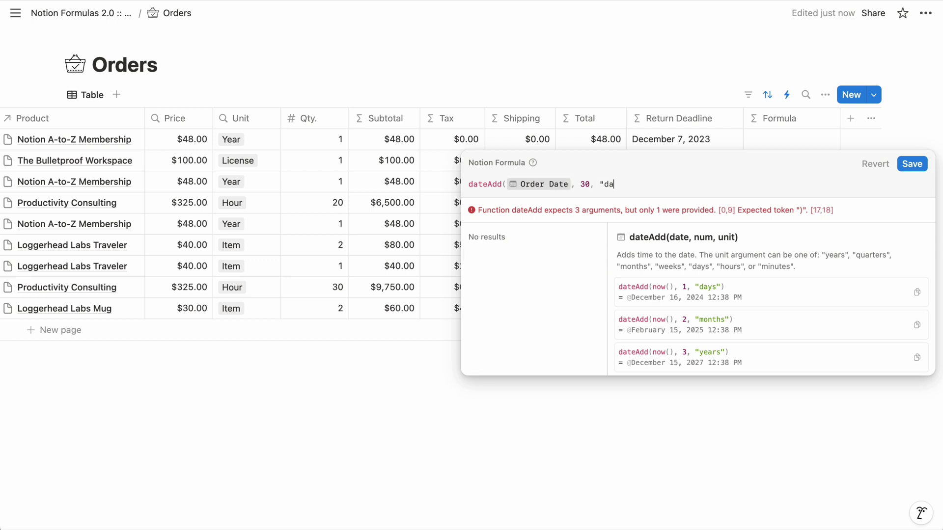
type("ys\")")
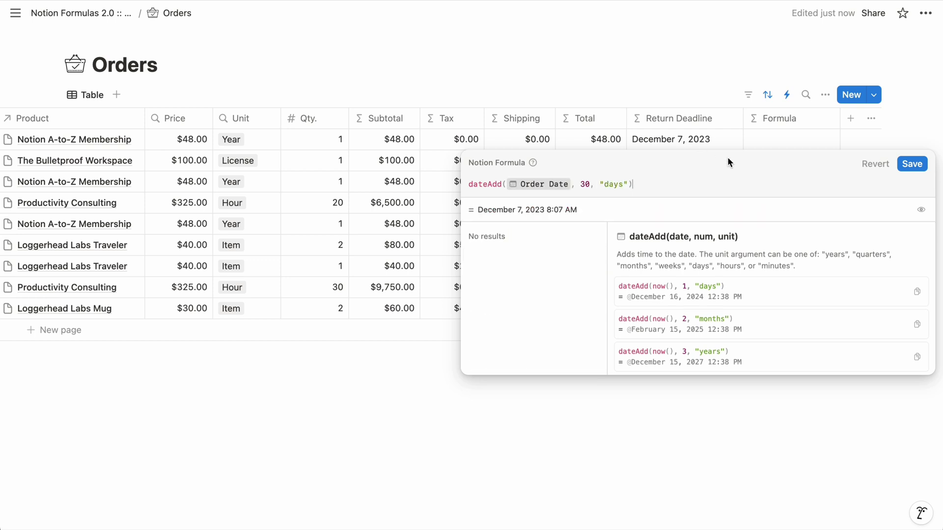
left_click(914, 165)
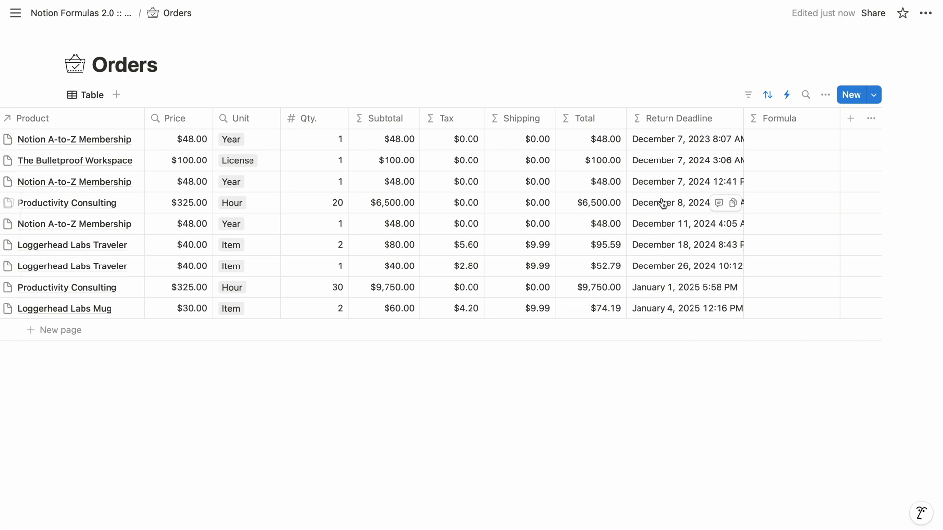
- Append .dateSubtract(30, "days") to the Return Deadline dateAdd formula and save it
left_click(660, 141)
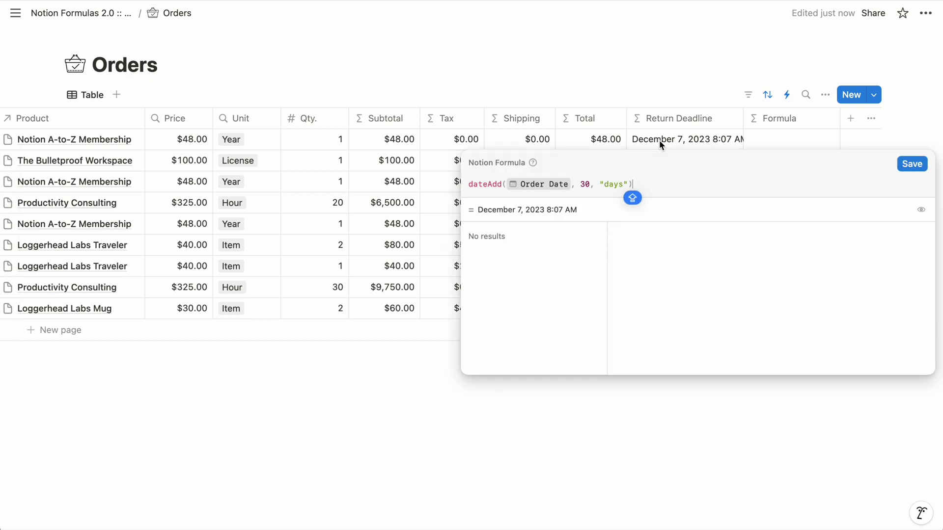
type(".")
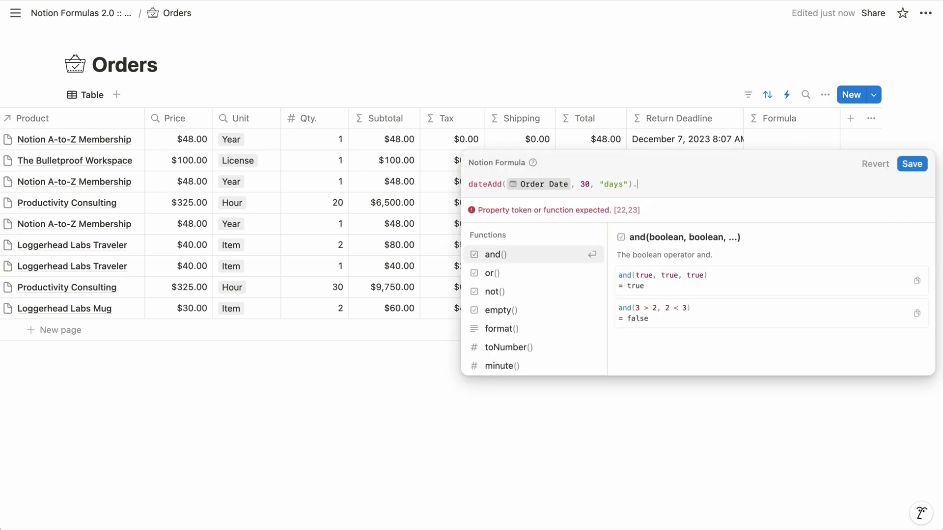
type("function()")
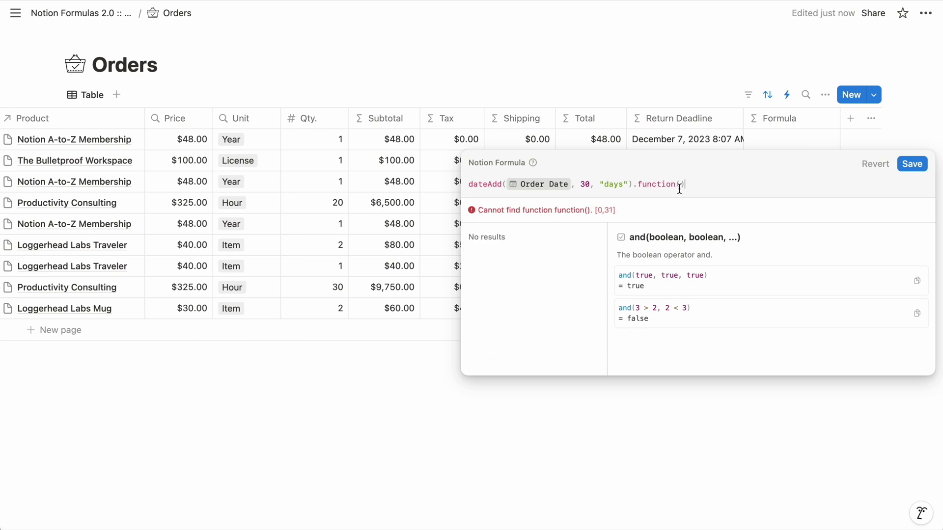
left_click_drag(686, 185, 639, 184)
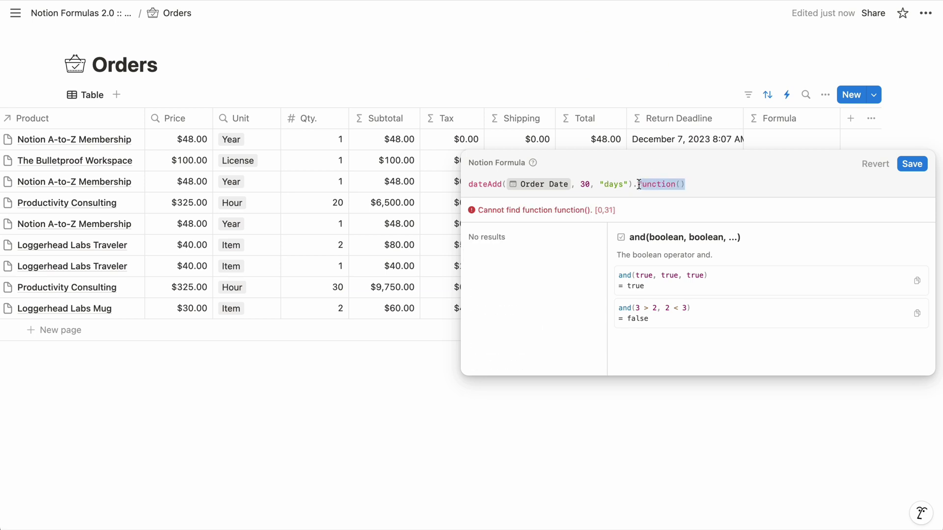
type("dateSubt")
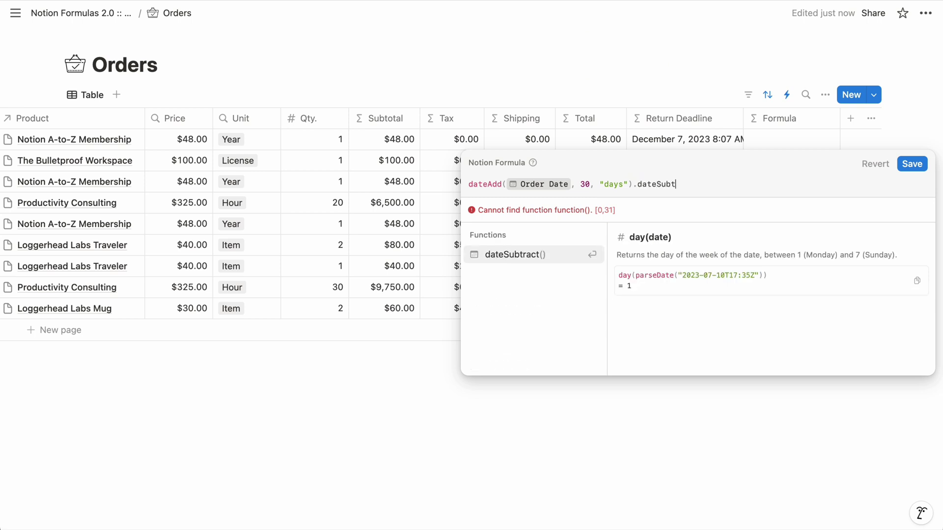
type("ract")
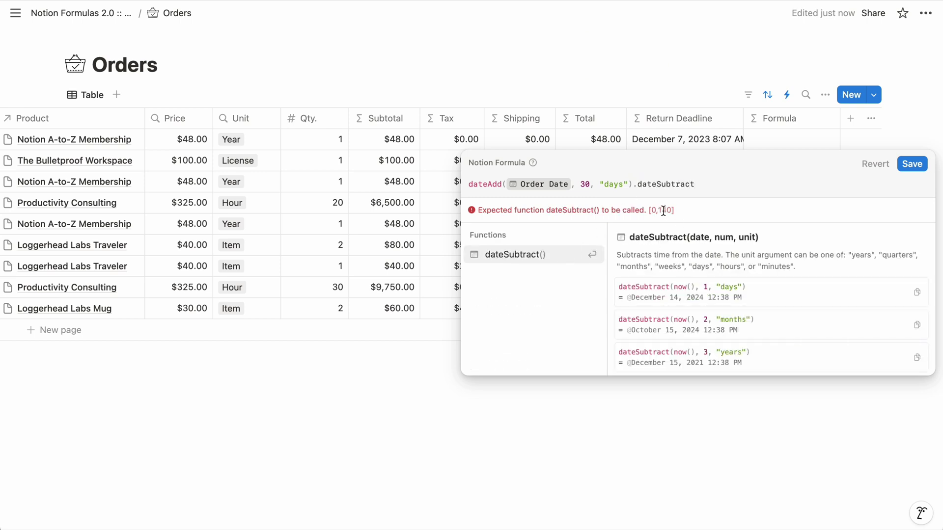
left_click_drag(633, 186, 694, 191)
key("BackSpace")
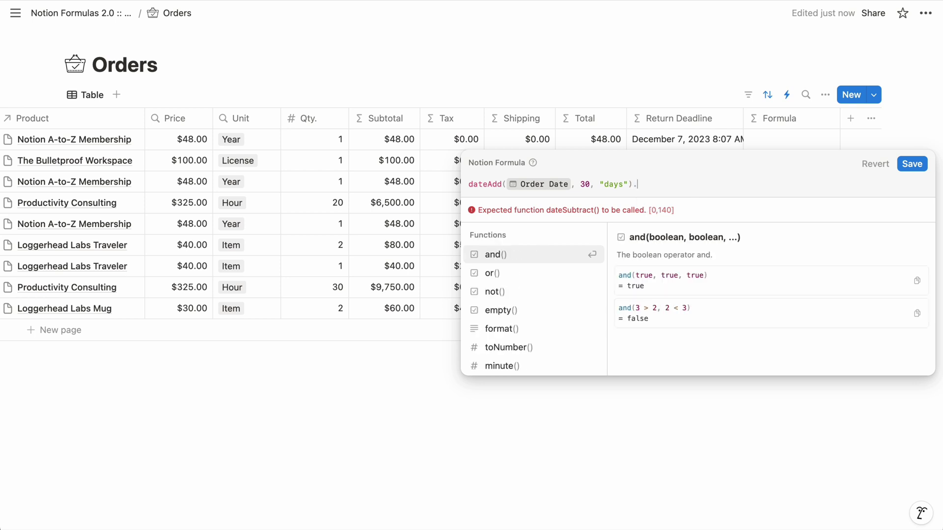
type(".st")
key("BackSpace")
key("BackSpace")
type("dateSubtract(30,")
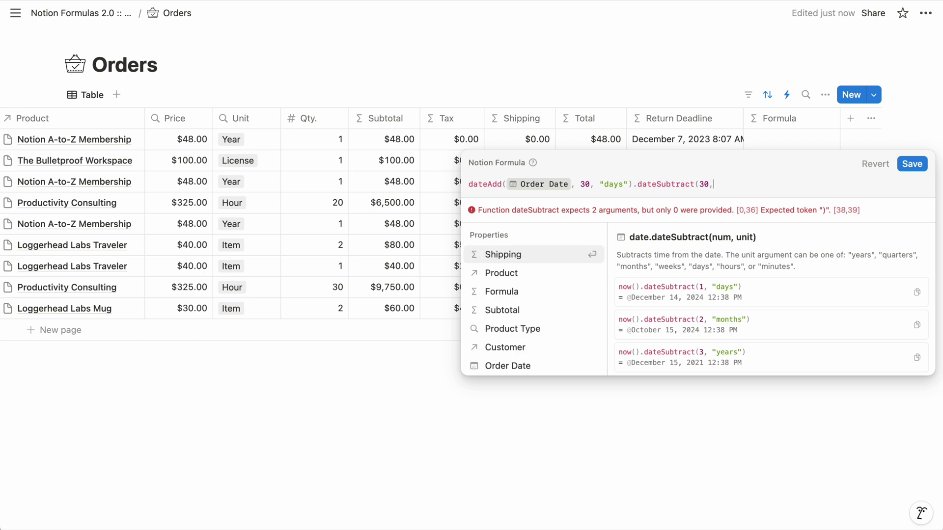
type("\"days\")")
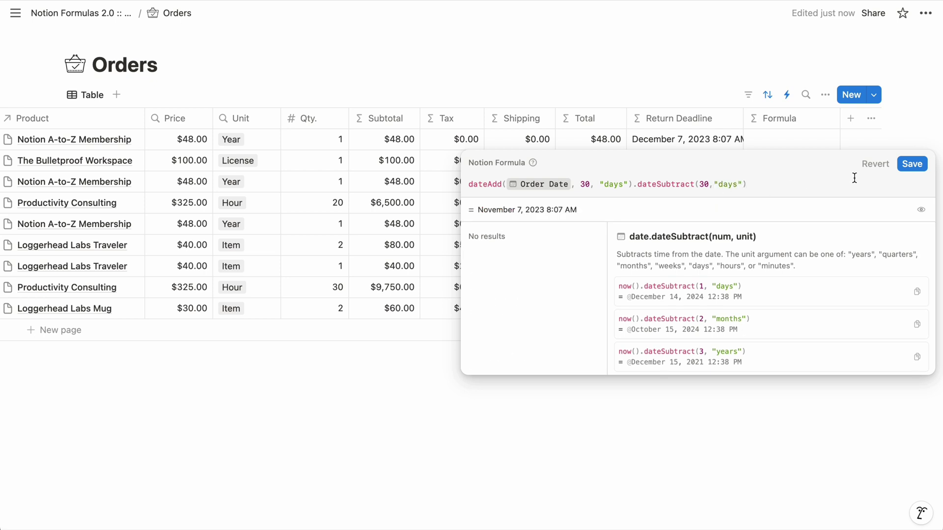
left_click(911, 164)
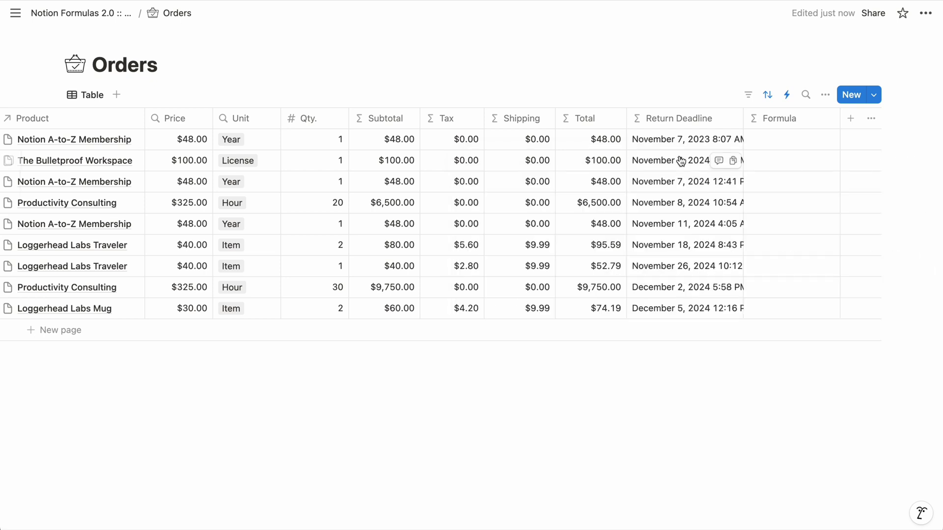
left_click(667, 137)
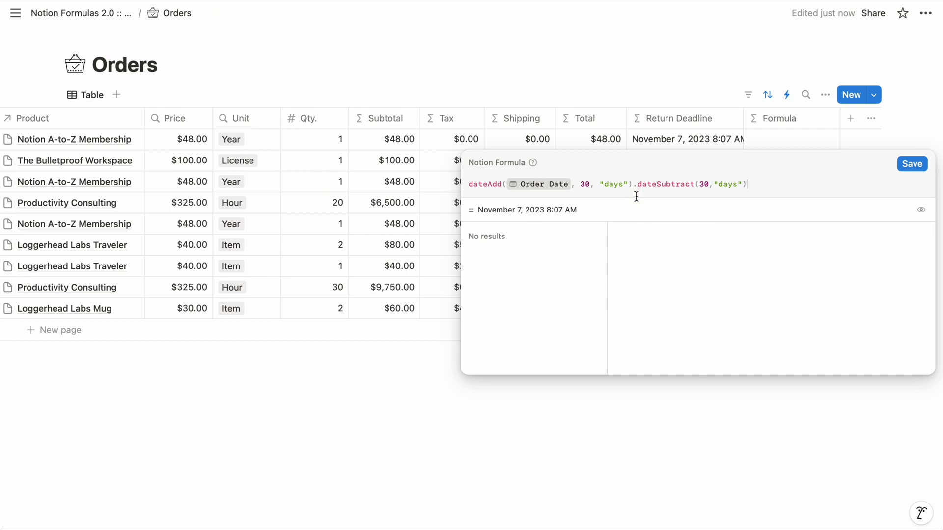
left_click(520, 71)
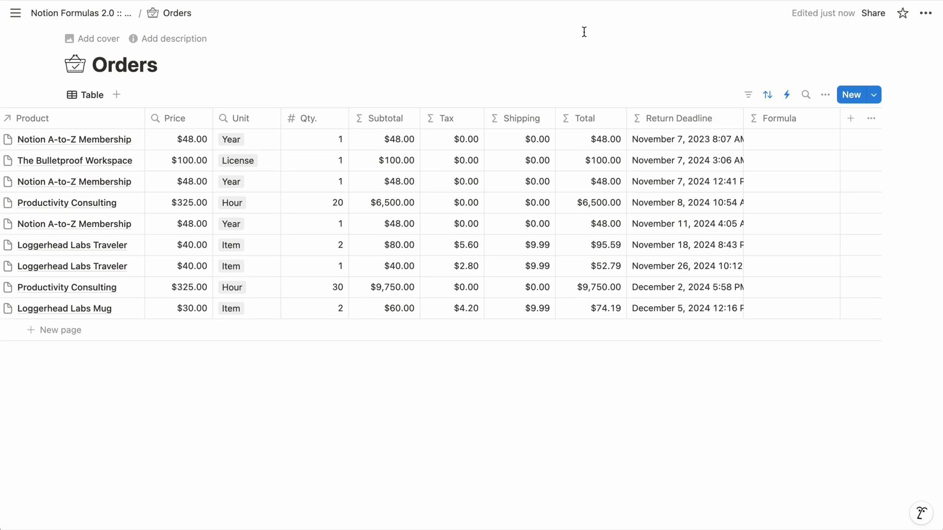
- Check the Tax formula, then show the Orders automations list with Set Title Property
left_click(460, 143)
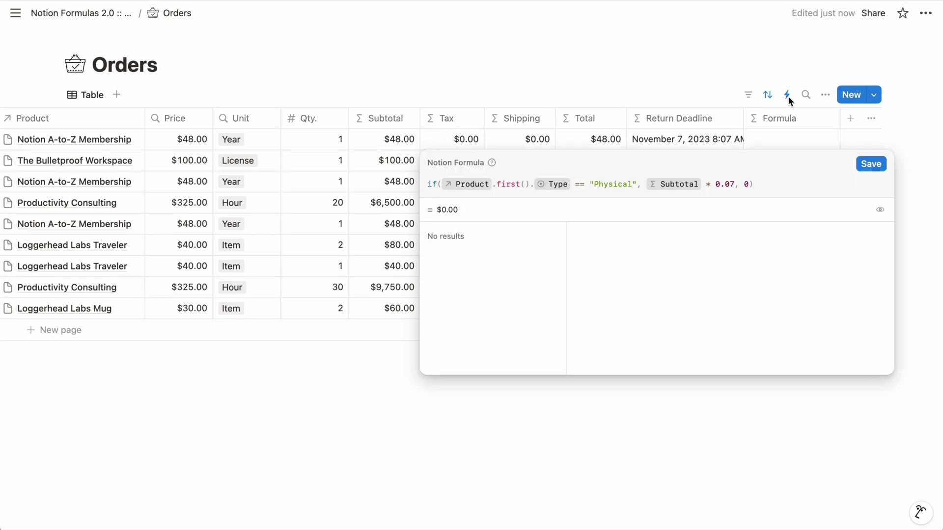
left_click(788, 98)
left_click(789, 99)
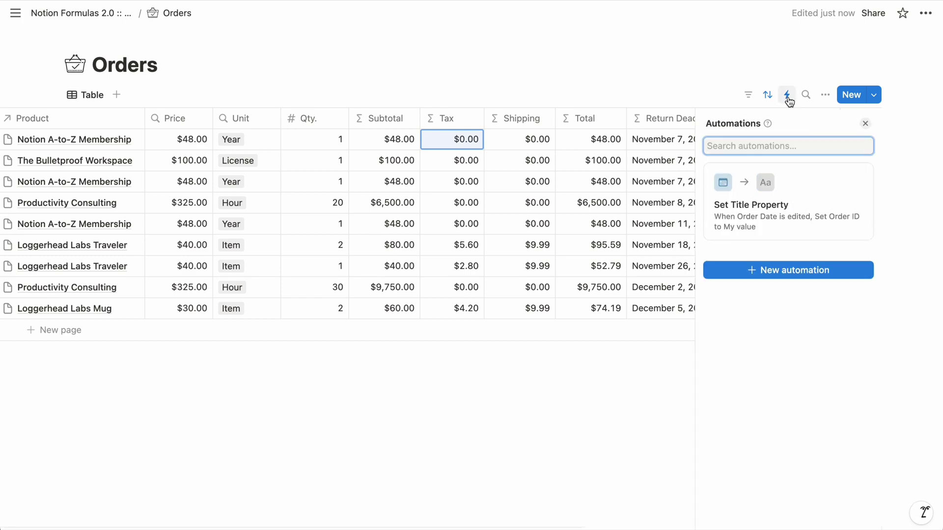